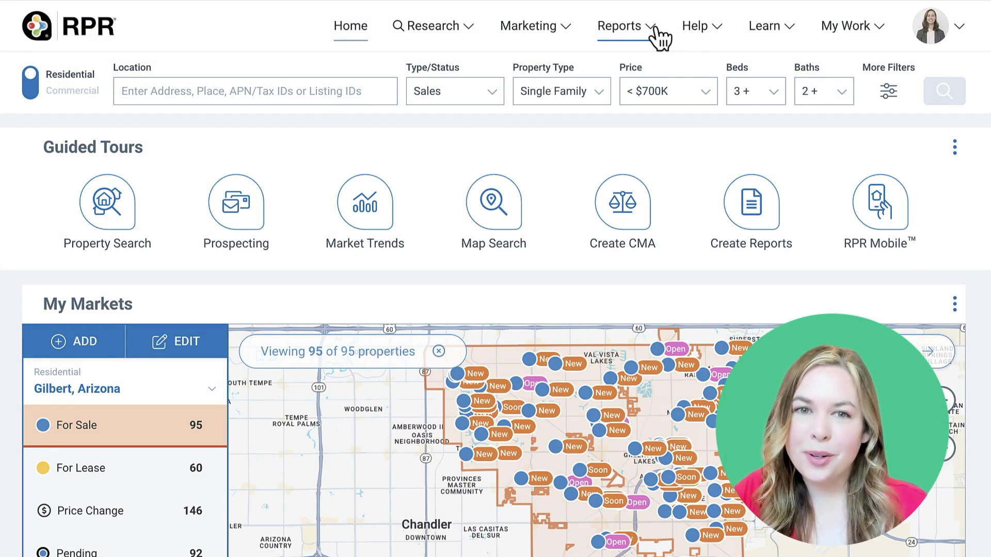
# Move Interior Features above Property Facts and save the customized report as a template
pyautogui.click(653, 30)
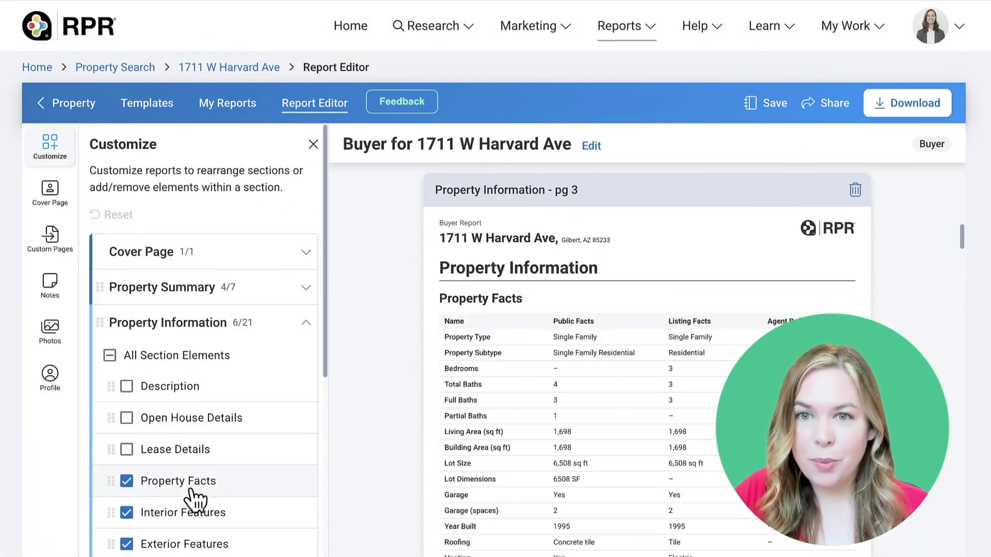
pyautogui.moveTo(113, 514); pyautogui.dragTo(325, 471)
pyautogui.click(774, 109)
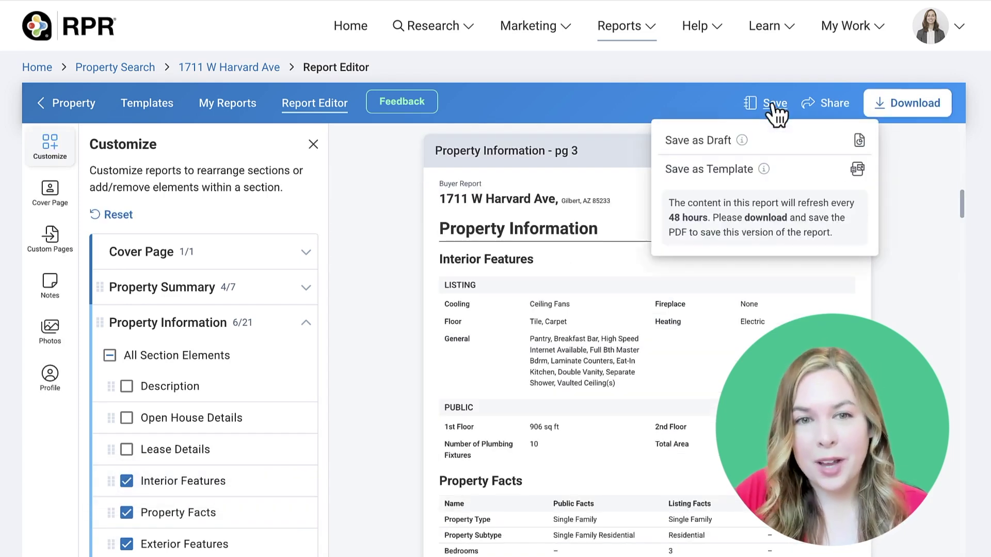
pyautogui.click(778, 172)
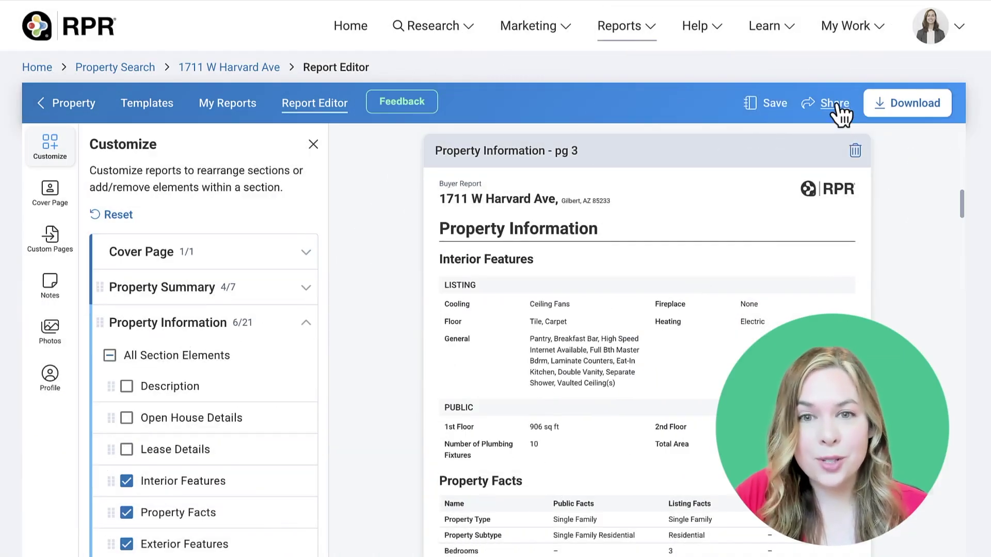
pyautogui.click(835, 105)
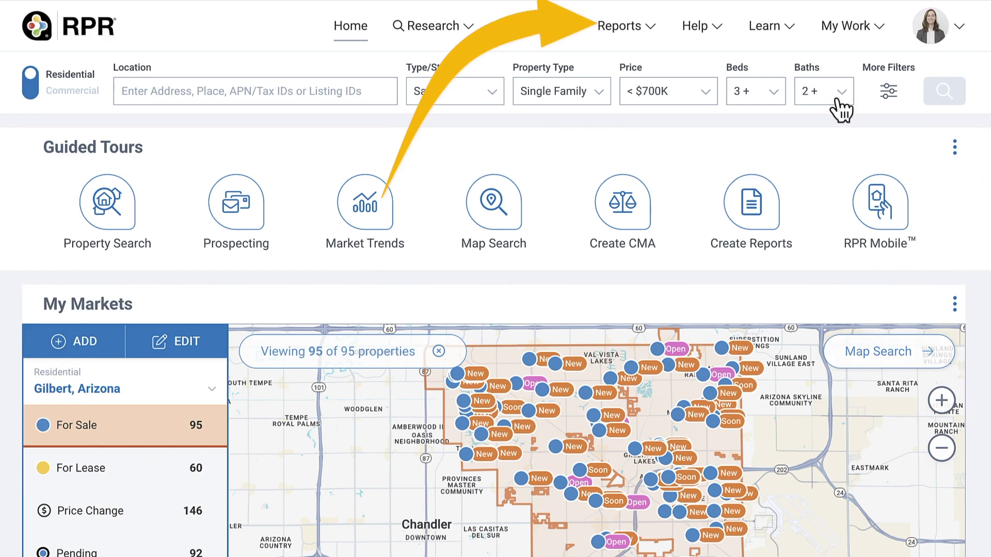
pyautogui.click(649, 31)
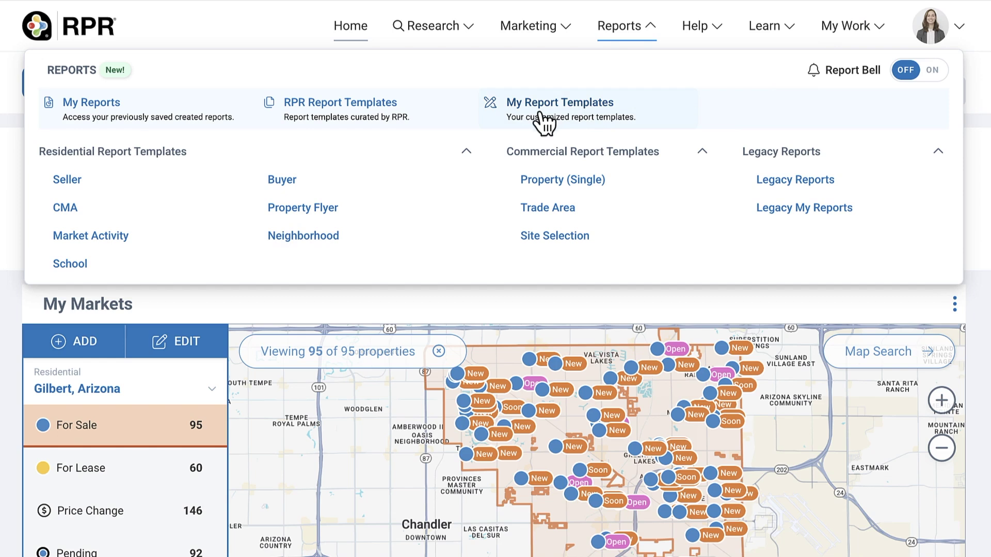
pyautogui.click(321, 187)
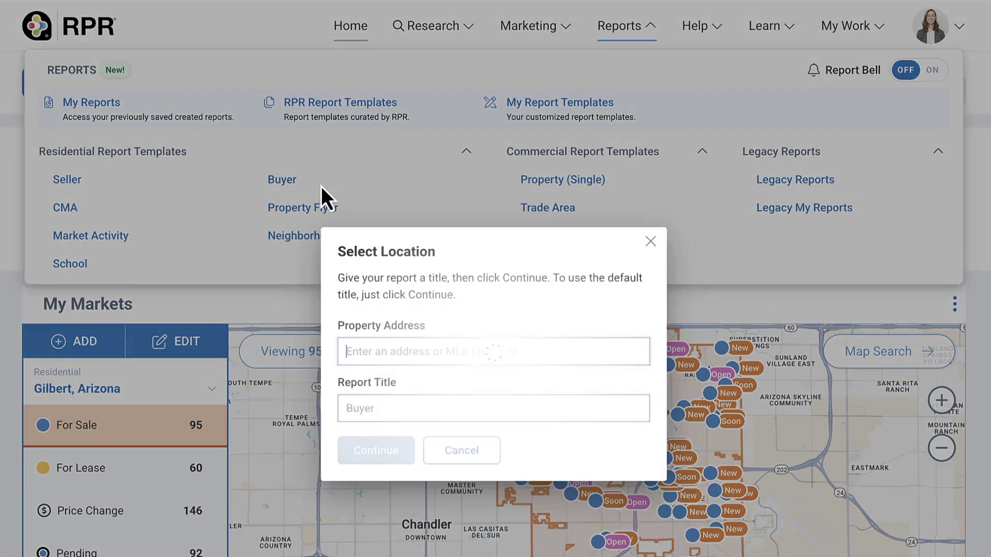
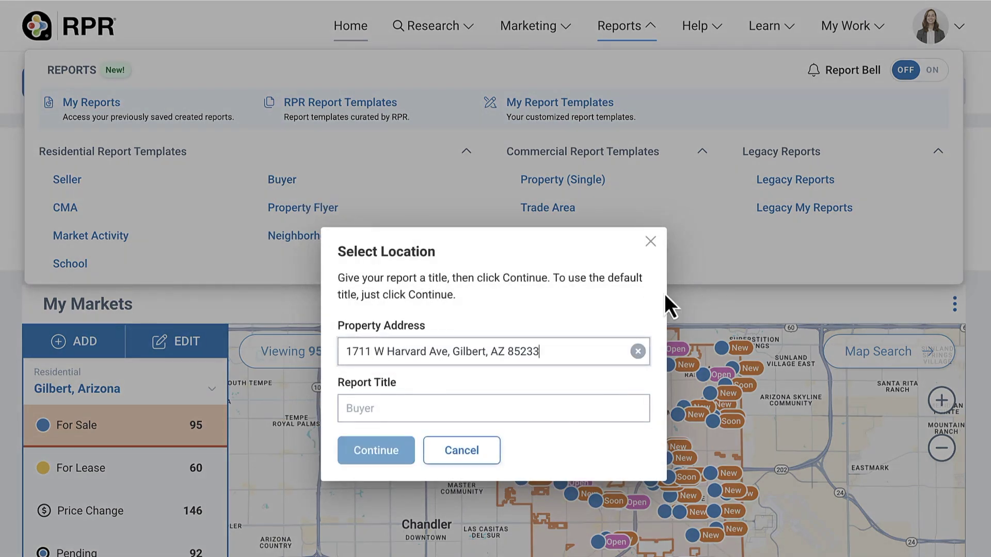
pyautogui.click(524, 416)
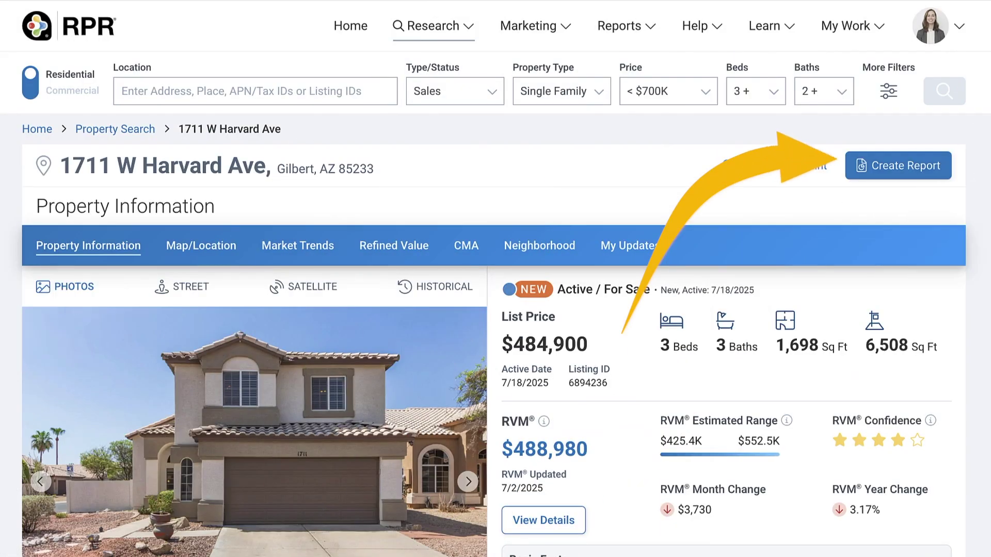
# Review the report templates from the property and map view, then open RPR Templates
pyautogui.click(910, 178)
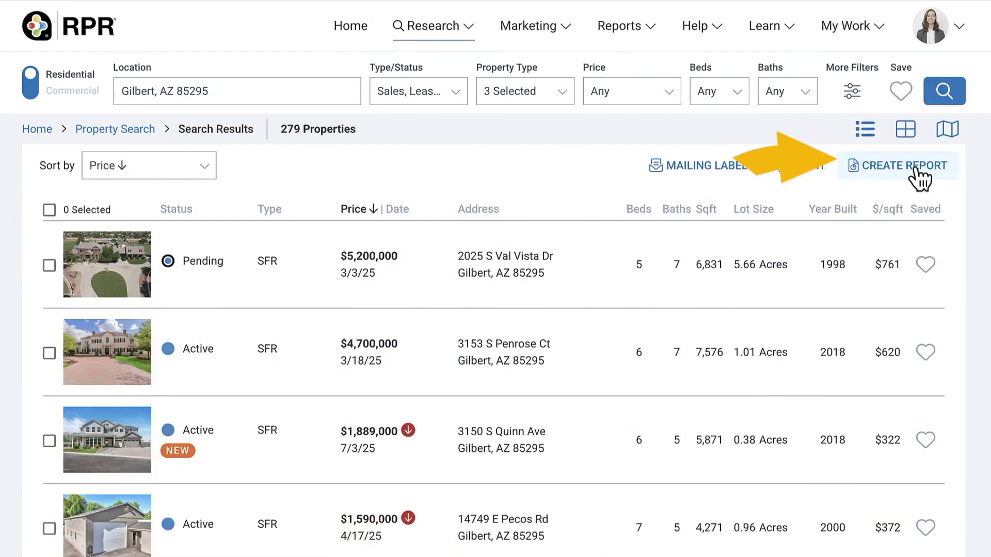
pyautogui.click(923, 175)
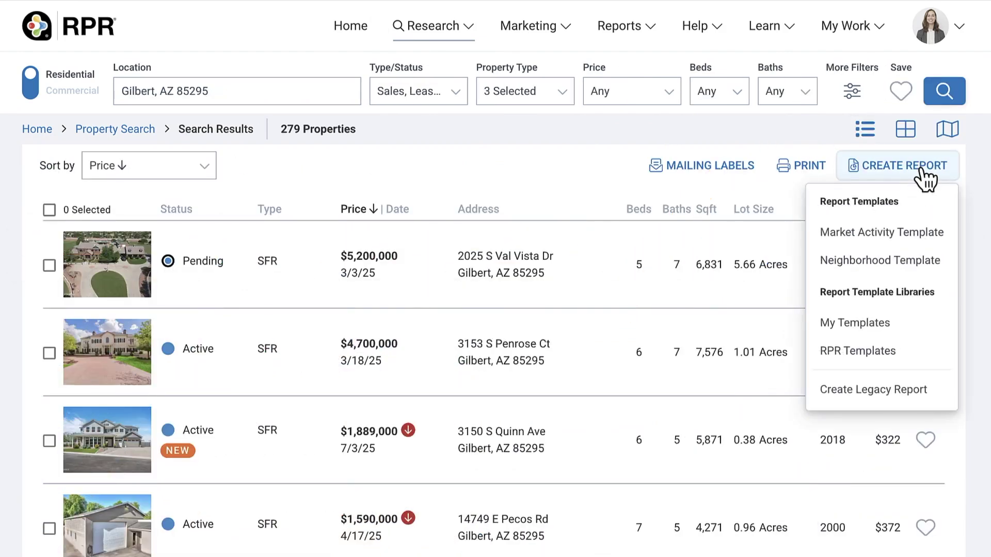
pyautogui.click(948, 131)
pyautogui.click(883, 176)
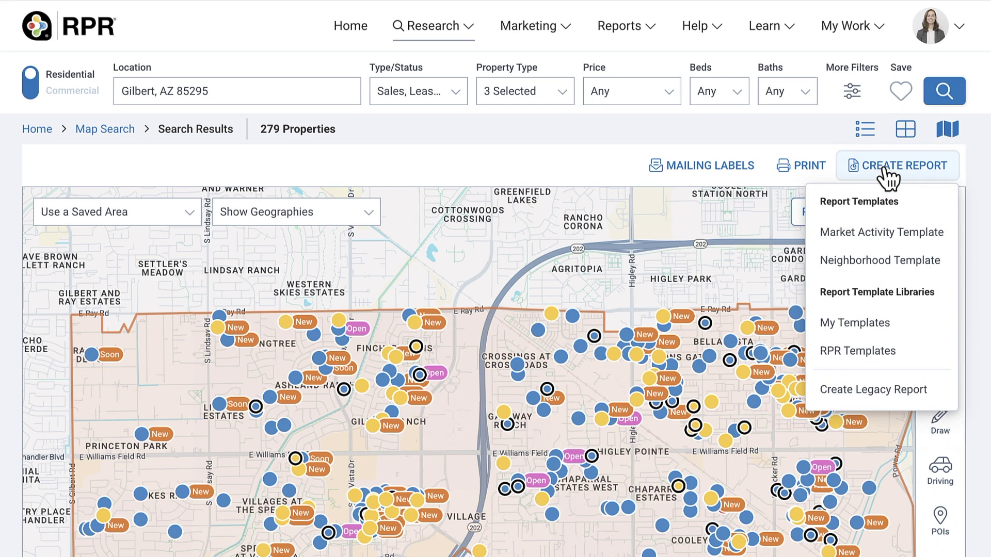
pyautogui.click(910, 351)
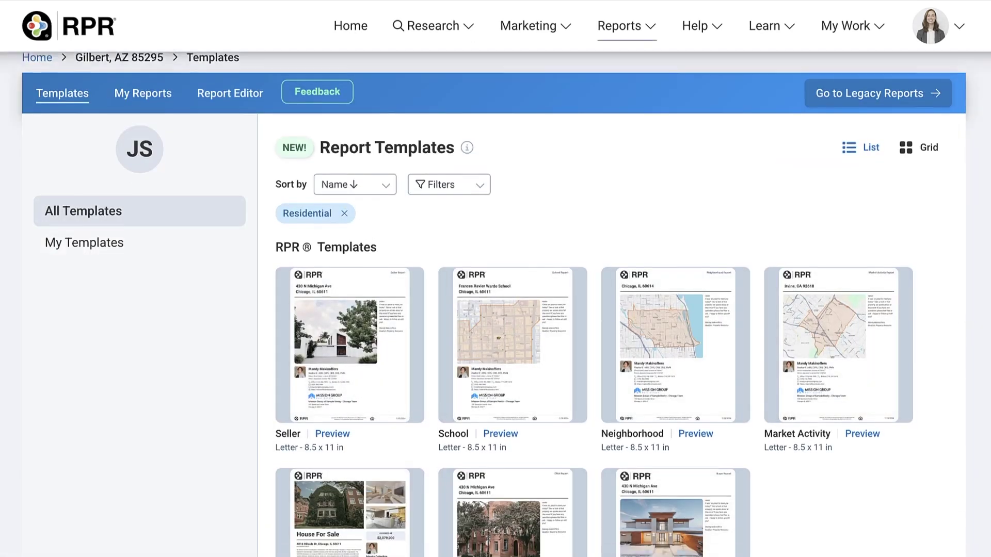
# Browse the RPR Templates grid and choose the Seller template
pyautogui.scroll(-3, 496, 304)
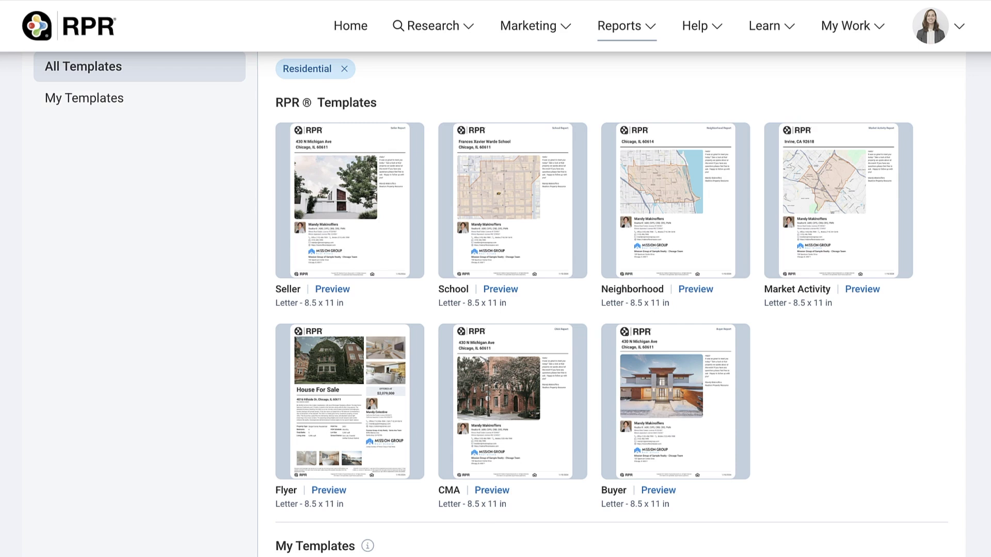
pyautogui.scroll(1, 343, 226)
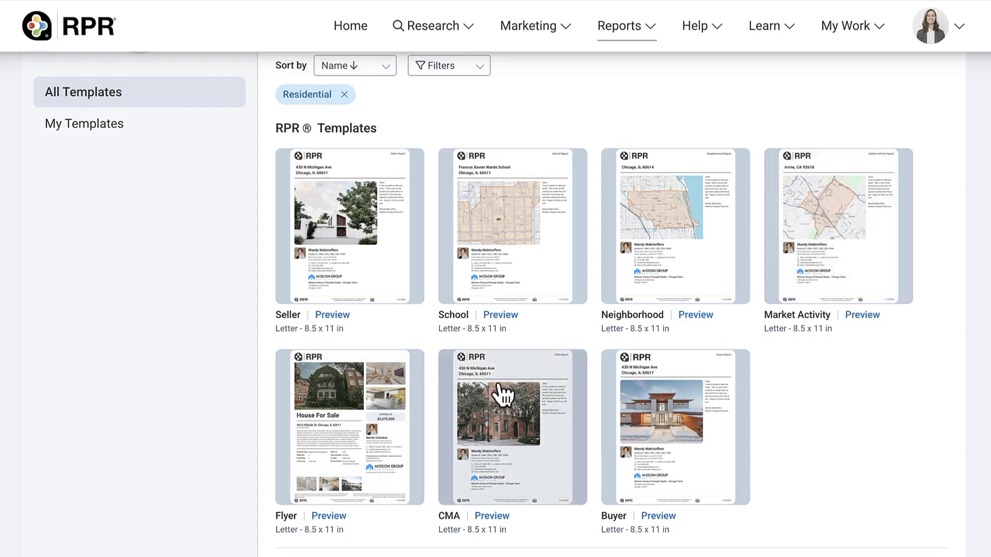
pyautogui.click(354, 264)
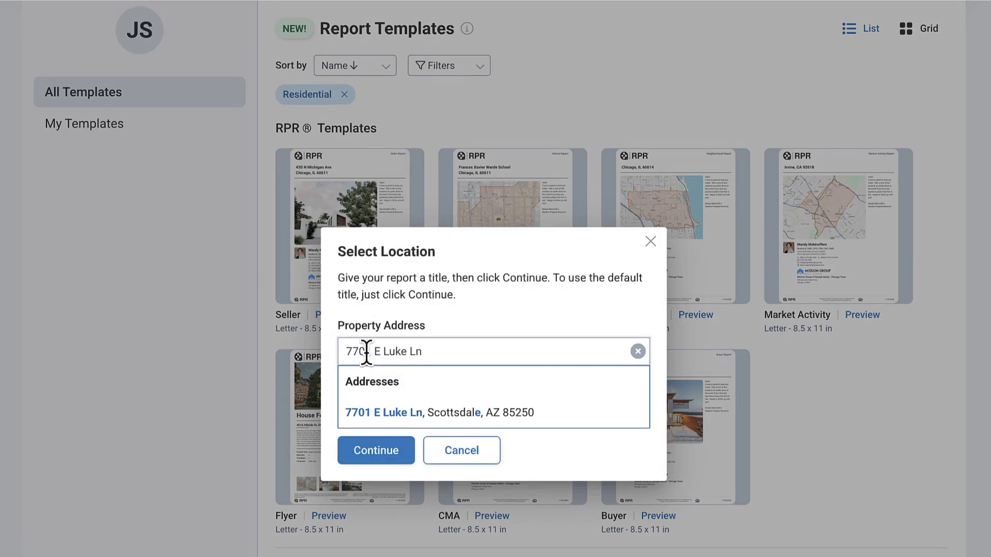
pyautogui.click(395, 414)
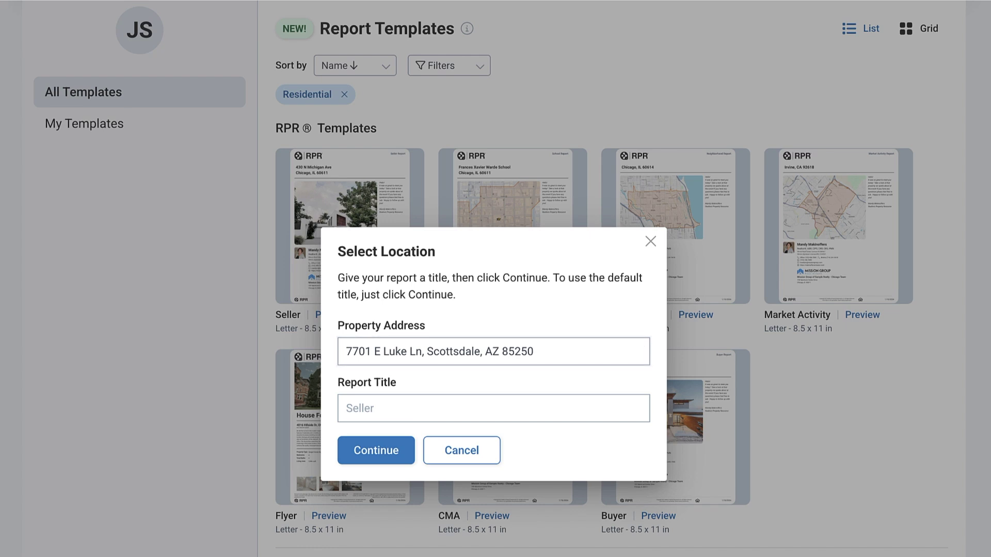
pyautogui.click(382, 453)
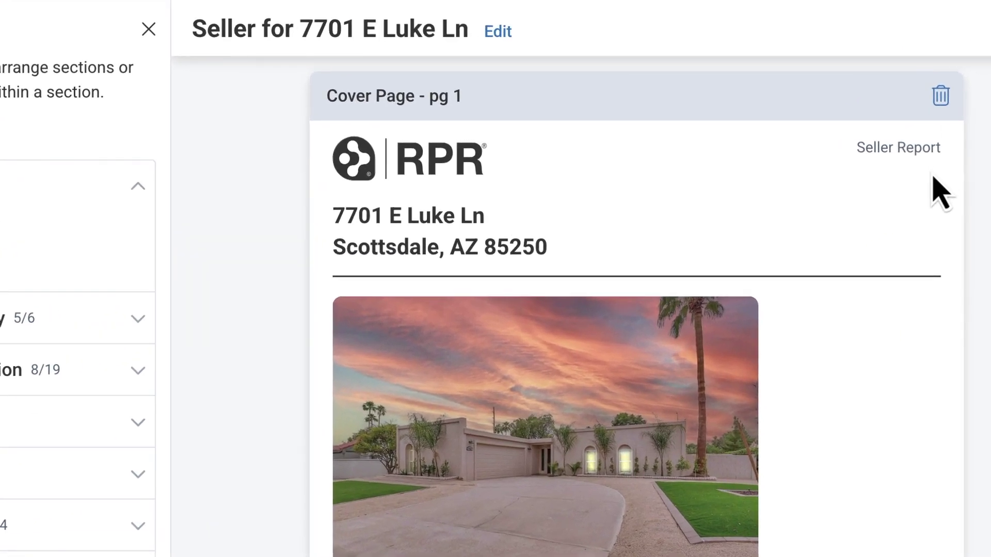
# Replace the Seller title with 'Client A Seller Report', save, and reopen the title settings
pyautogui.click(501, 33)
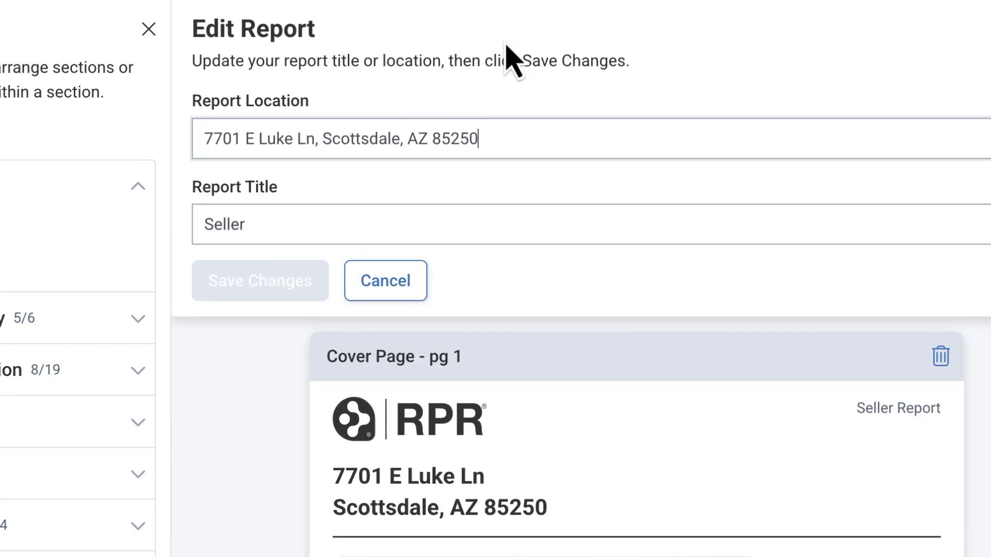
pyautogui.doubleClick(243, 229)
pyautogui.write('Client A')
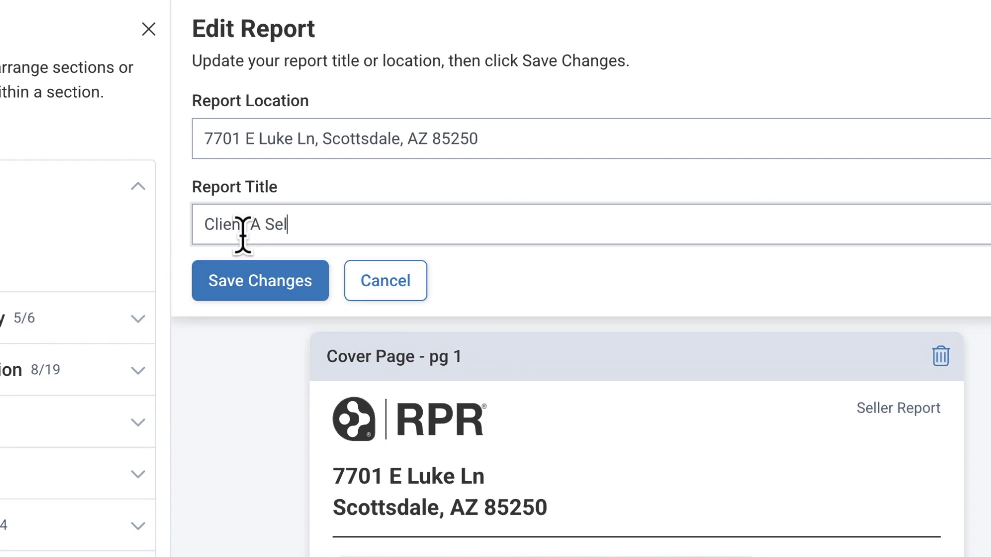
pyautogui.write(' Seller Report')
pyautogui.click(248, 283)
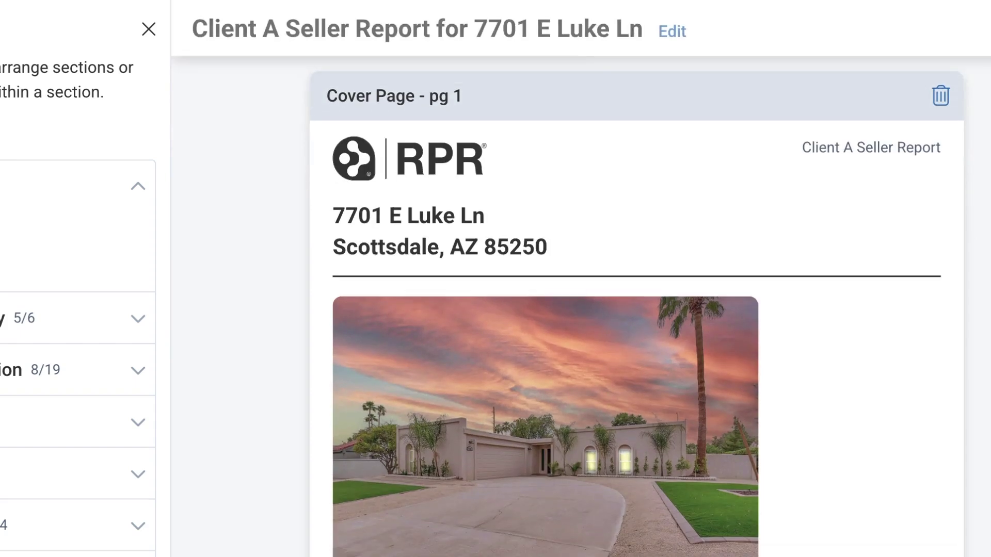
pyautogui.click(672, 32)
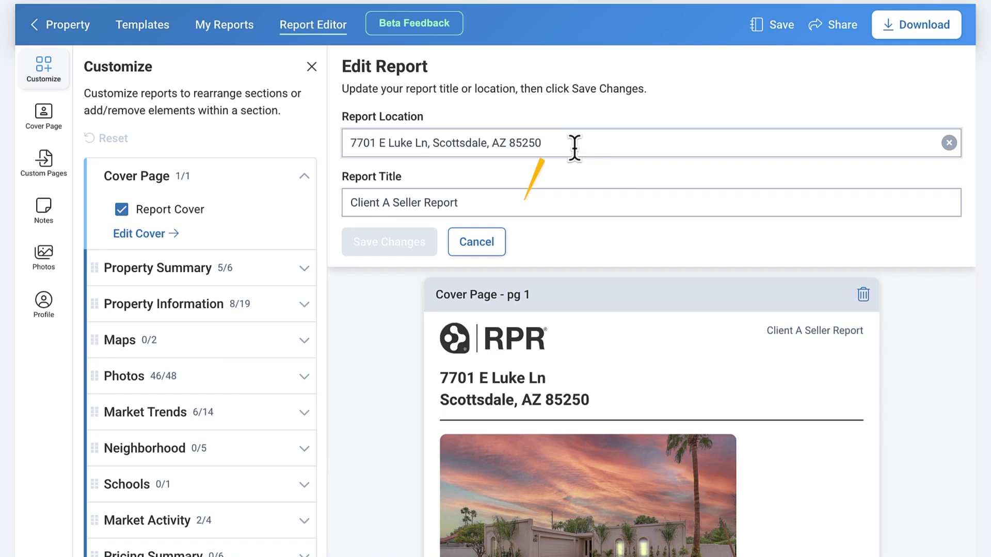
# Check the Save as Draft and Save as Template options, then cancel the title form
pyautogui.click(783, 37)
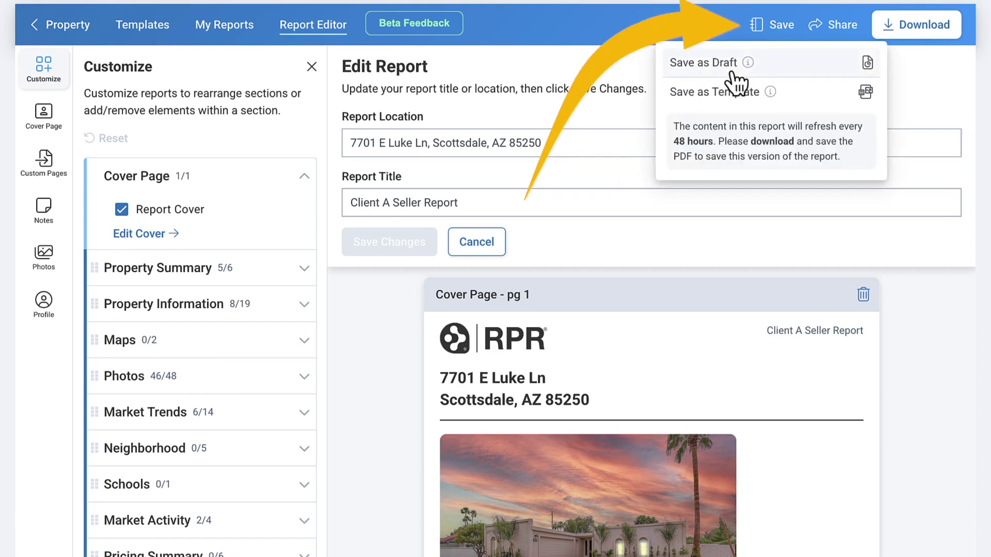
pyautogui.click(504, 248)
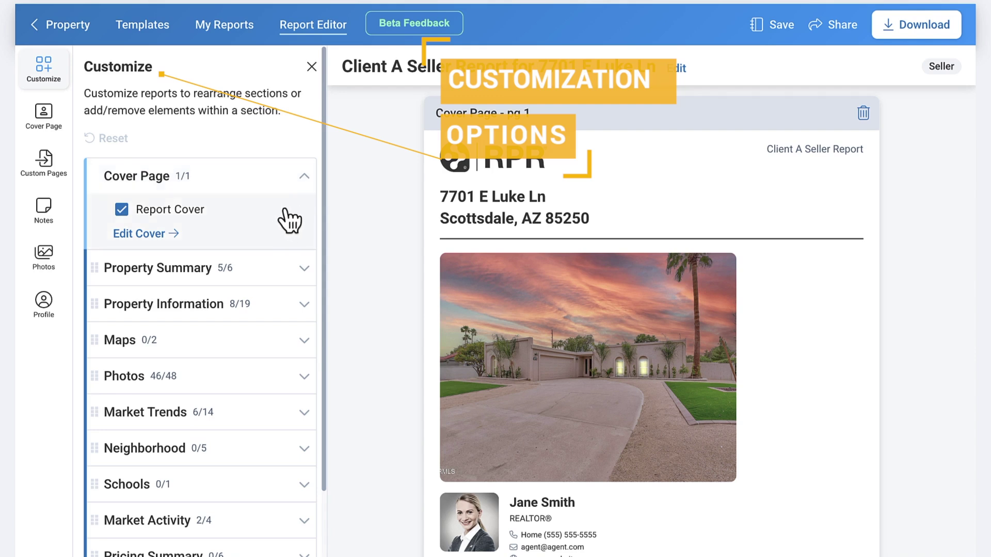
# Remove and restore Interior Features in the Property Information section
pyautogui.click(311, 67)
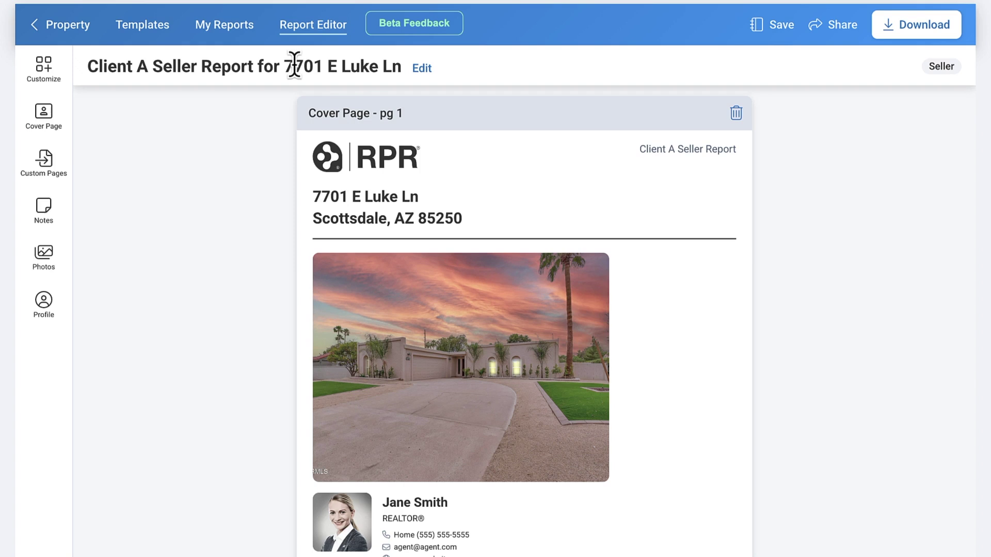
pyautogui.click(50, 74)
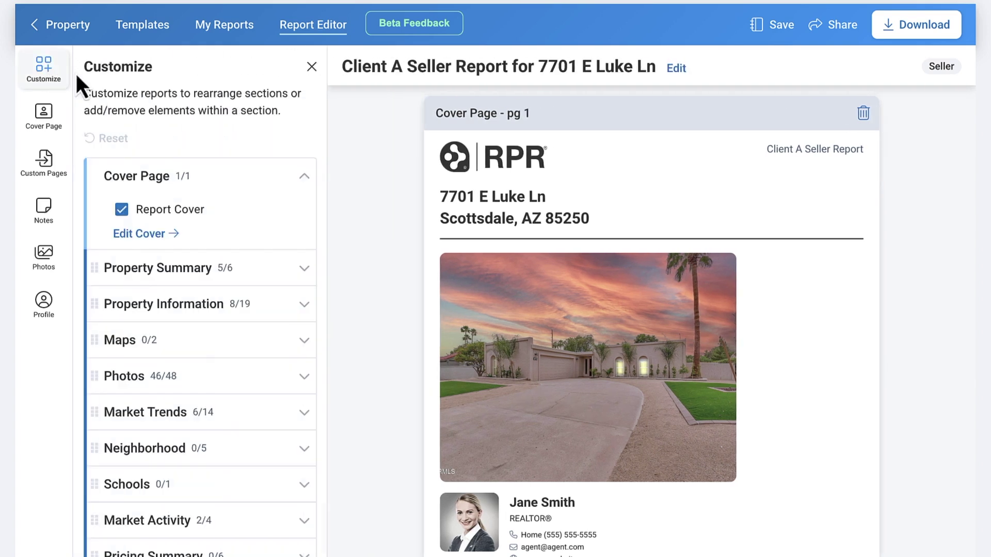
pyautogui.click(304, 268)
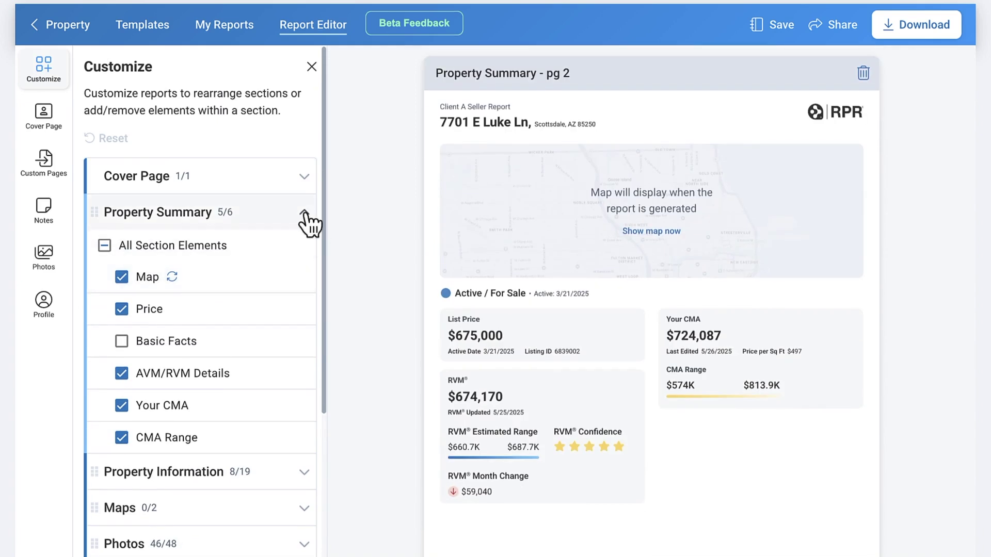
pyautogui.click(305, 213)
pyautogui.click(304, 249)
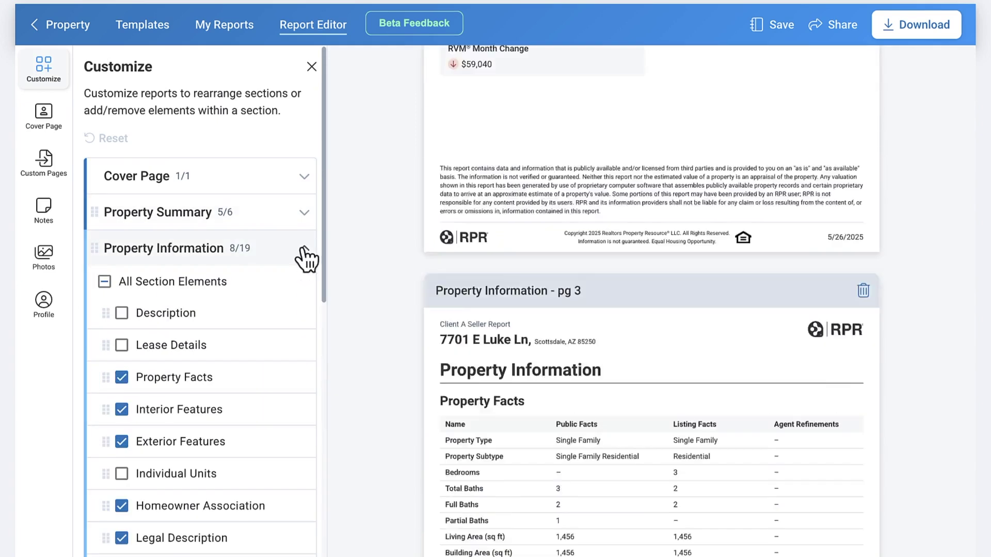
pyautogui.click(122, 410)
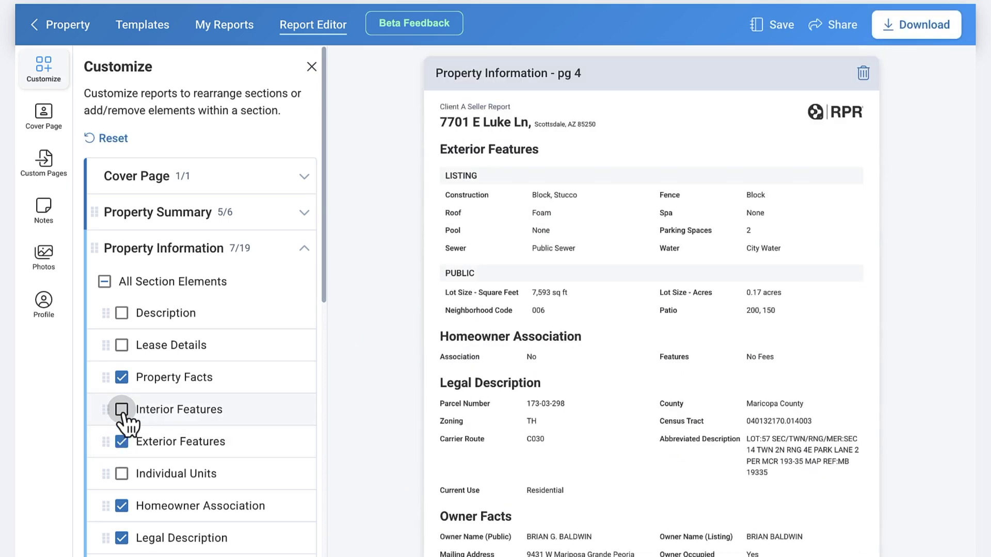
pyautogui.click(122, 410)
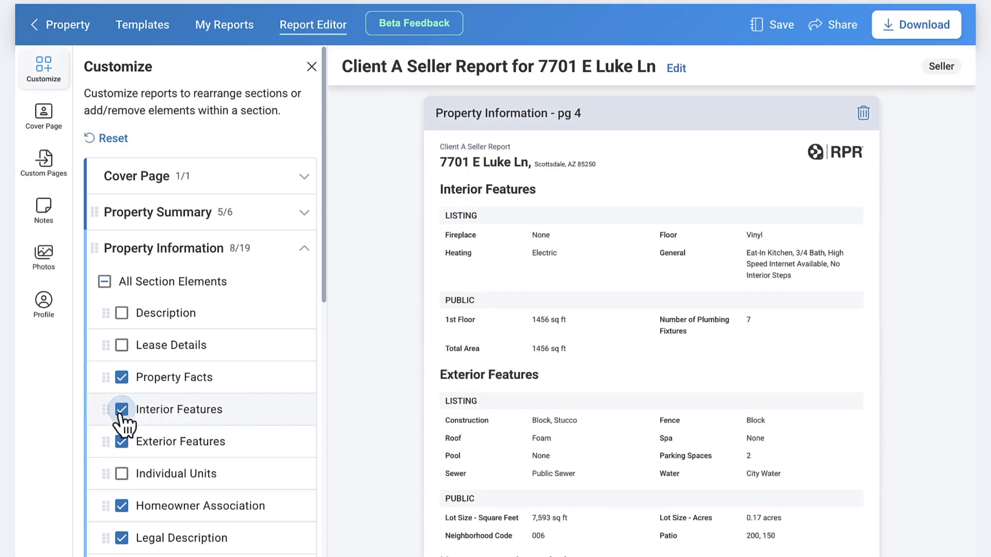
pyautogui.click(304, 248)
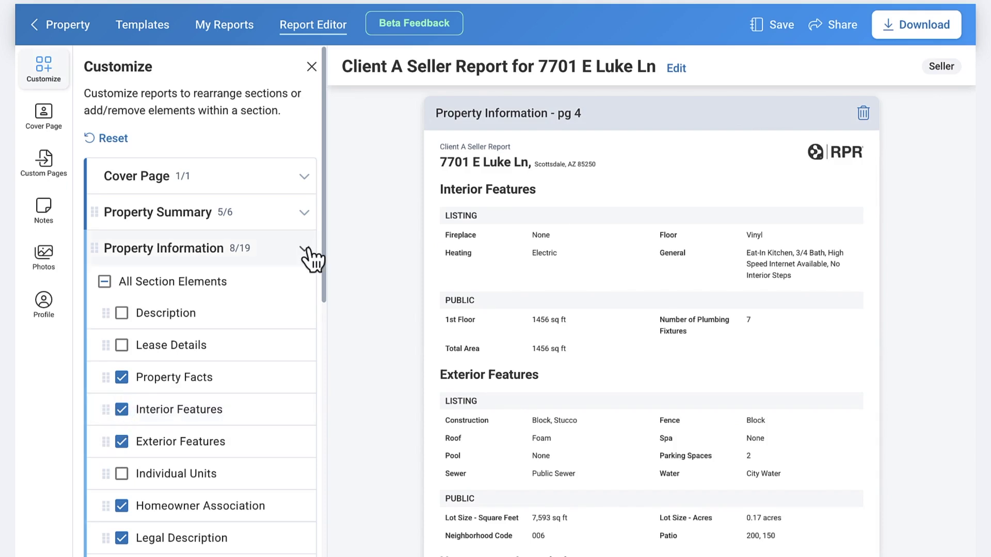
# Remove and restore the map in Property Summary, then collapse the section
pyautogui.click(233, 214)
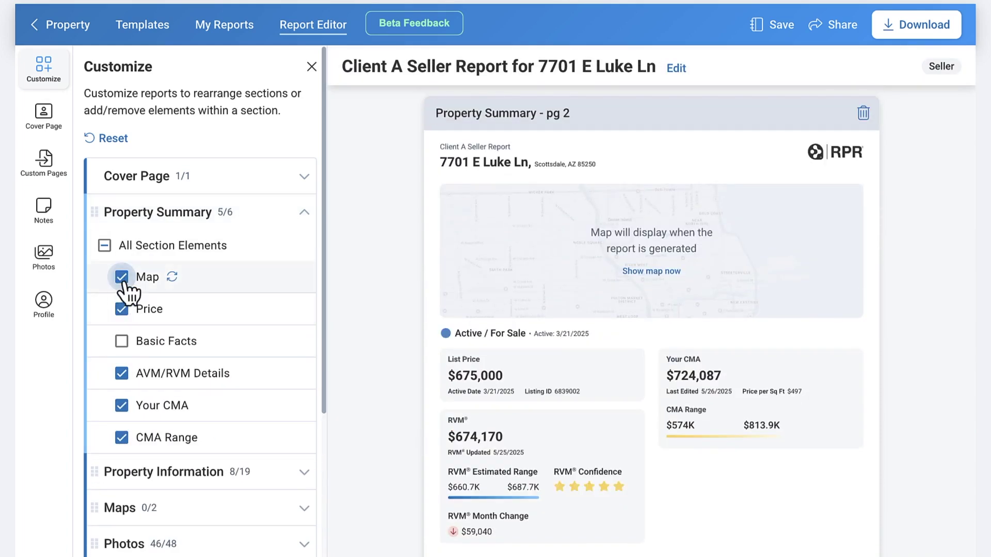
pyautogui.click(122, 277)
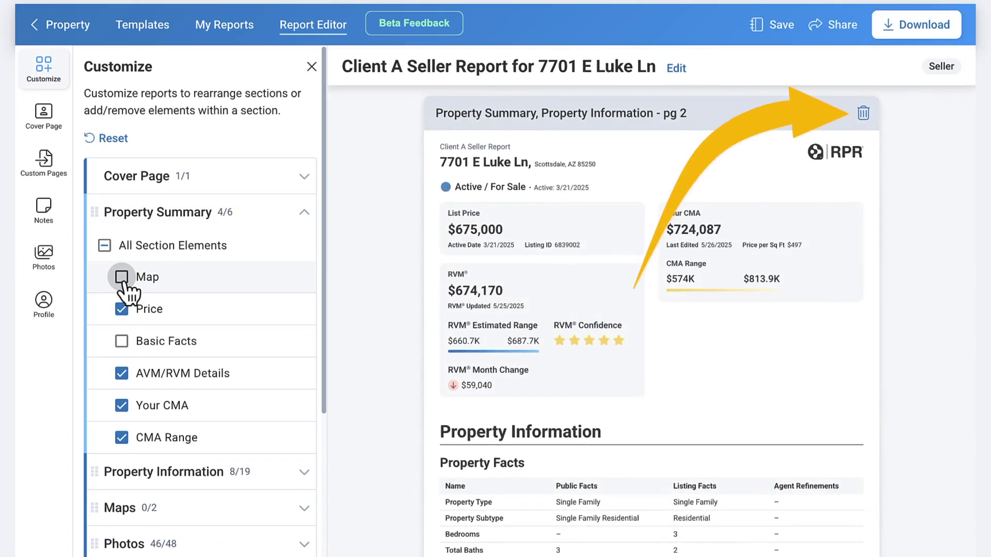
pyautogui.click(121, 277)
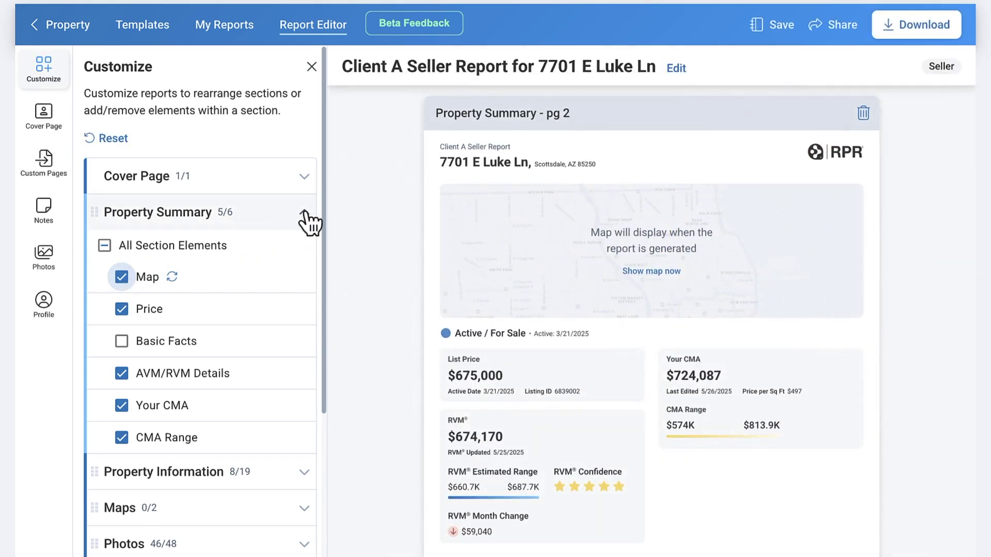
pyautogui.click(304, 213)
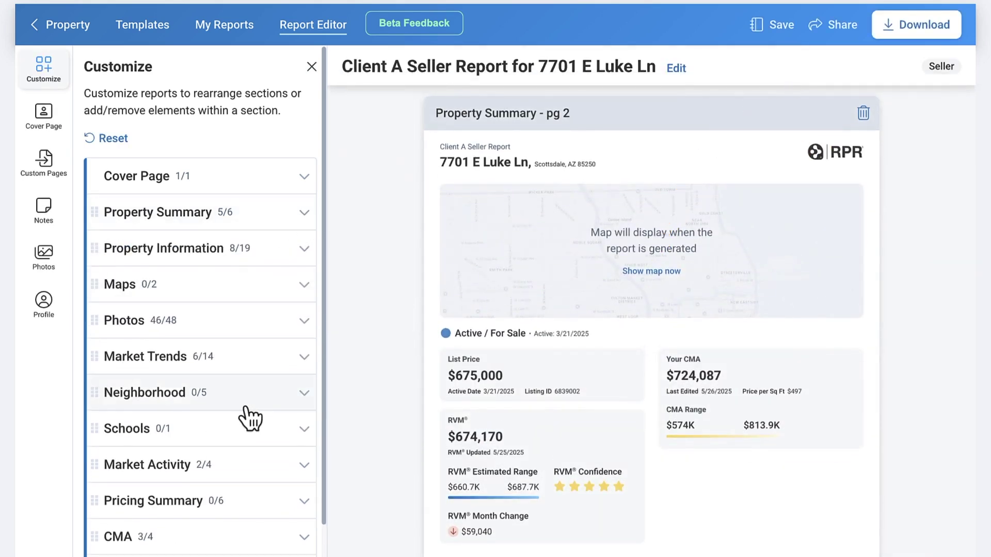
# Delete the Photos page so 0 of 48 photos remain, briefly viewing the photo picker
pyautogui.scroll(-1, 243, 310)
pyautogui.click(242, 303)
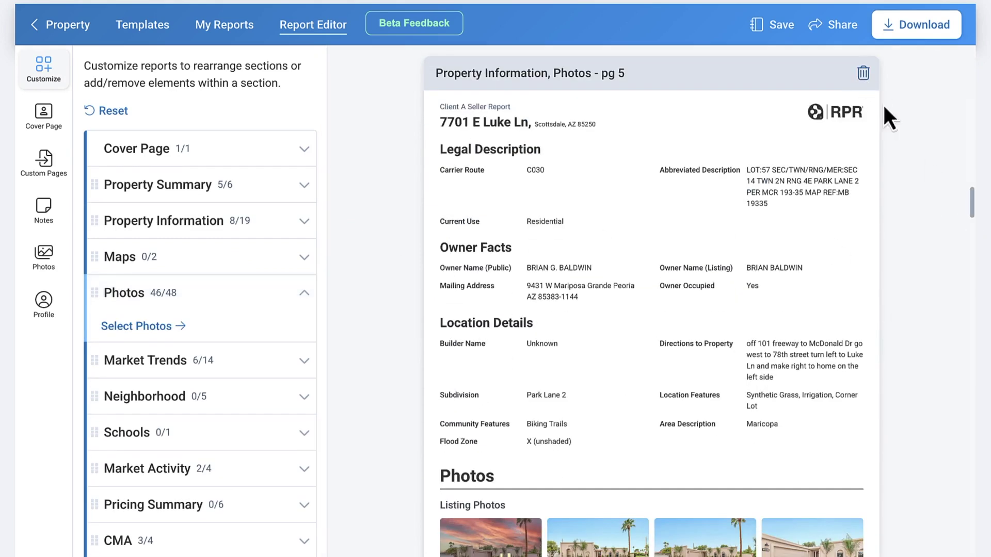
pyautogui.scroll(-12, 884, 107)
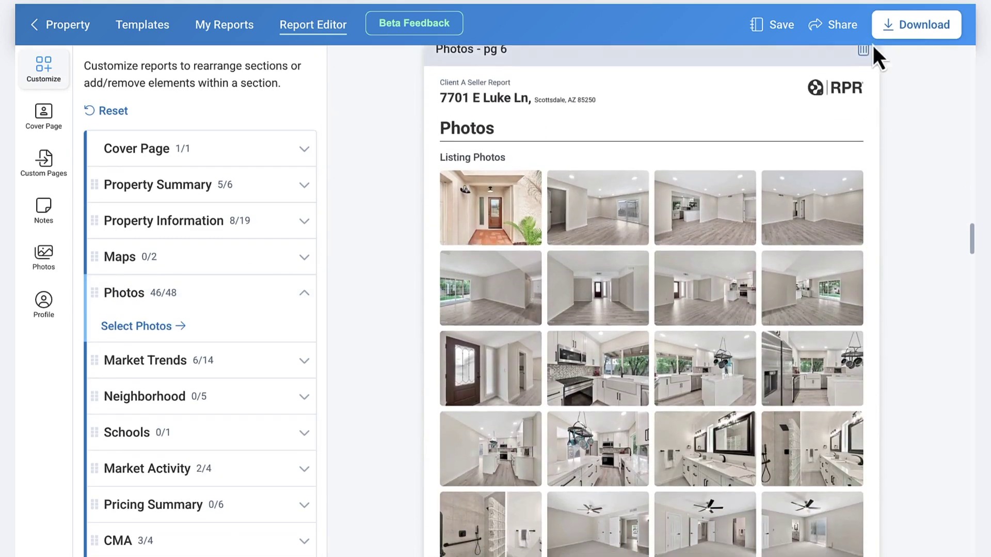
pyautogui.scroll(1, 862, 83)
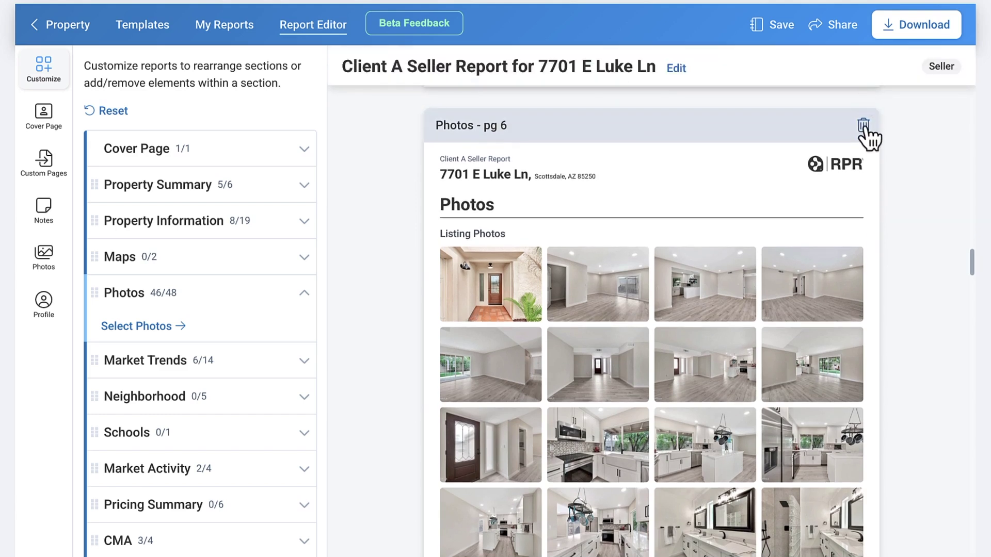
pyautogui.click(863, 127)
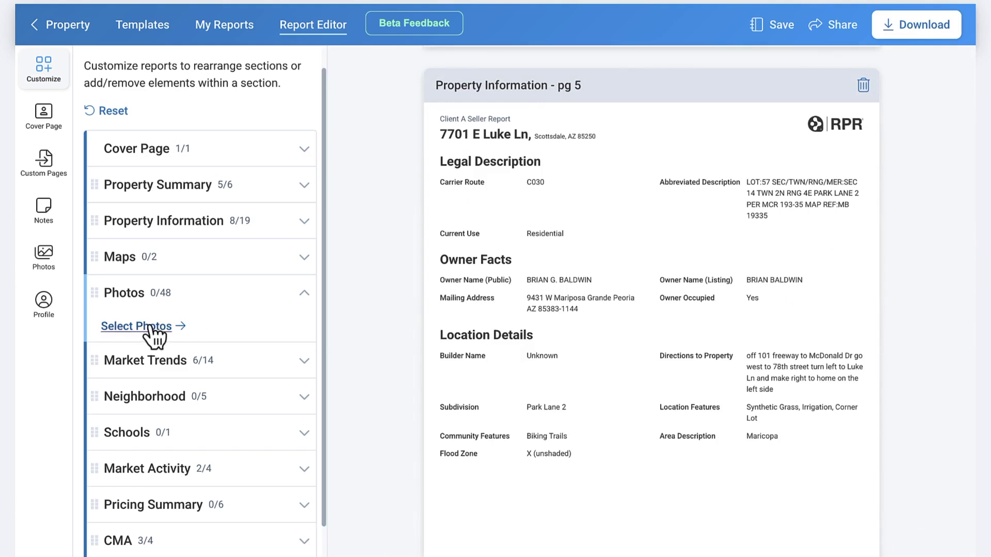
pyautogui.click(149, 326)
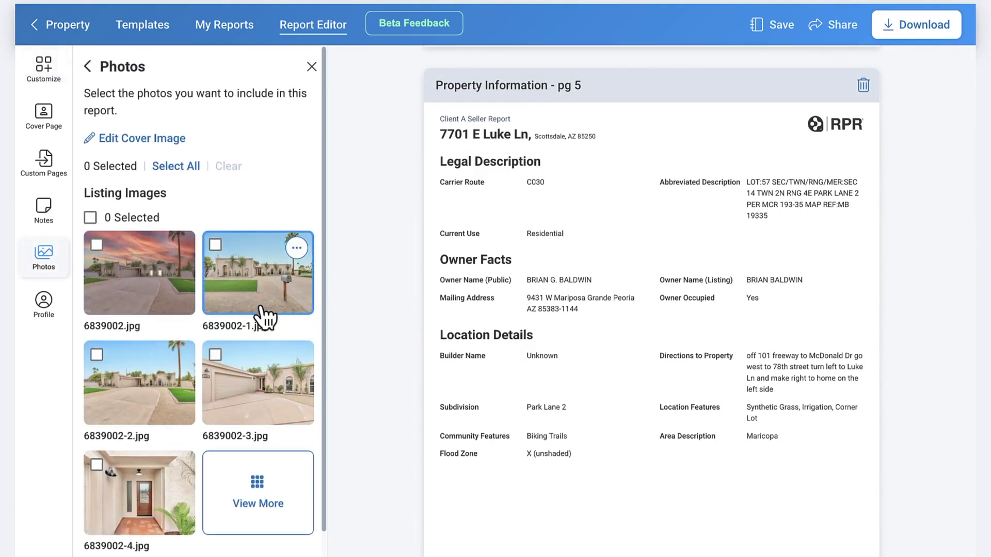
pyautogui.click(89, 68)
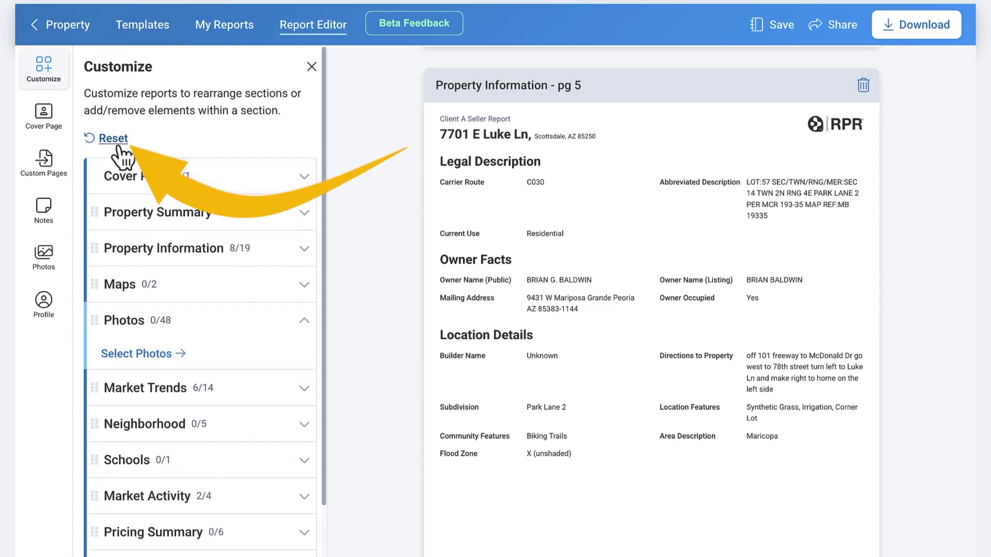
# Reset the report, move Photos above Maps, and put Property Facts first in Property Information
pyautogui.click(116, 139)
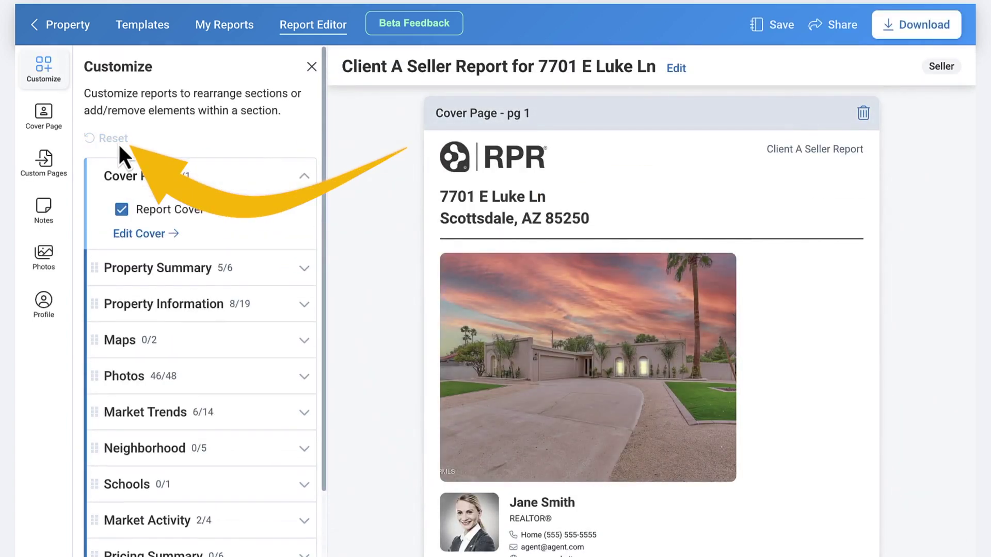
pyautogui.moveTo(98, 387); pyautogui.dragTo(106, 356)
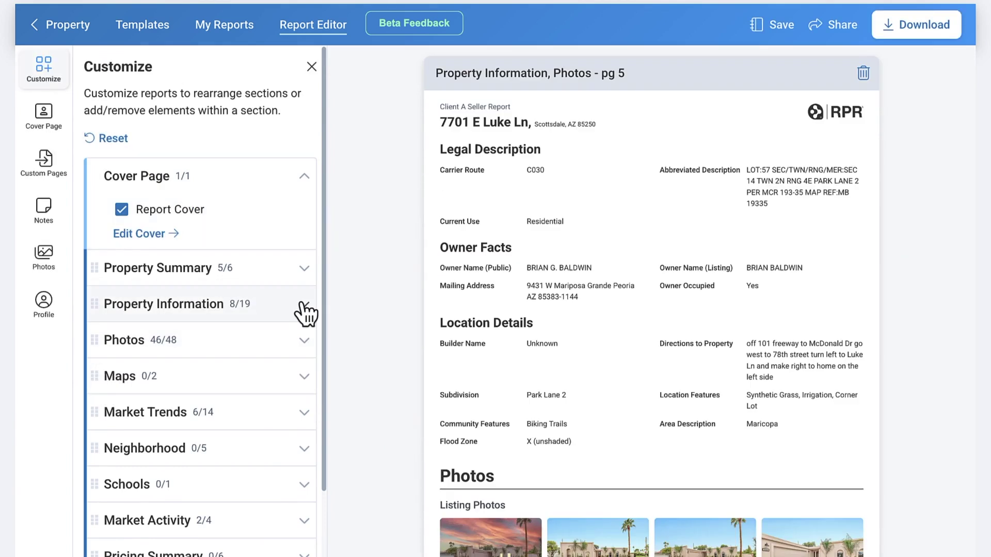
pyautogui.click(305, 310)
pyautogui.moveTo(108, 380); pyautogui.dragTo(131, 236)
pyautogui.moveTo(115, 323); pyautogui.dragTo(118, 334)
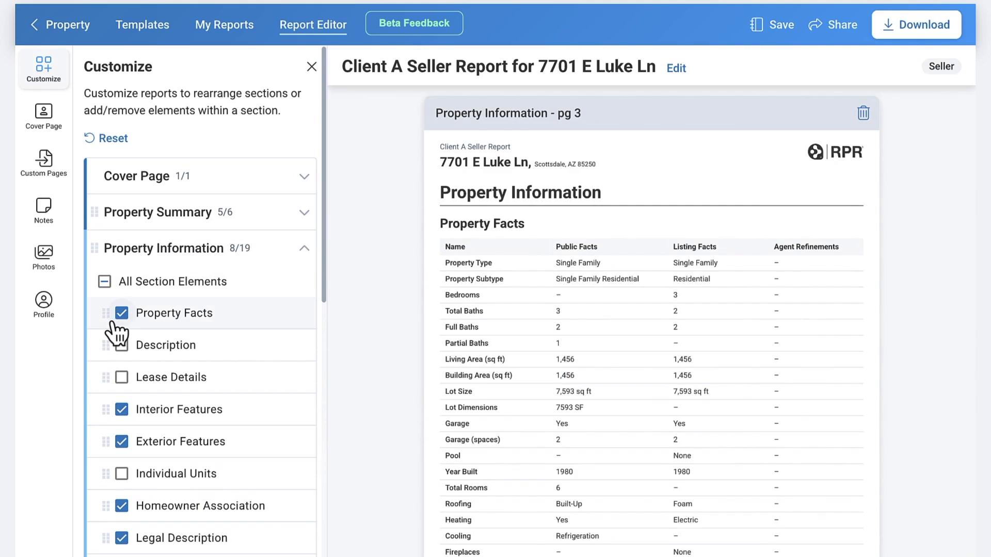
# Toggle all Property Information elements on and off, reset the report, and expand Market Trends and Cover Page
pyautogui.click(105, 283)
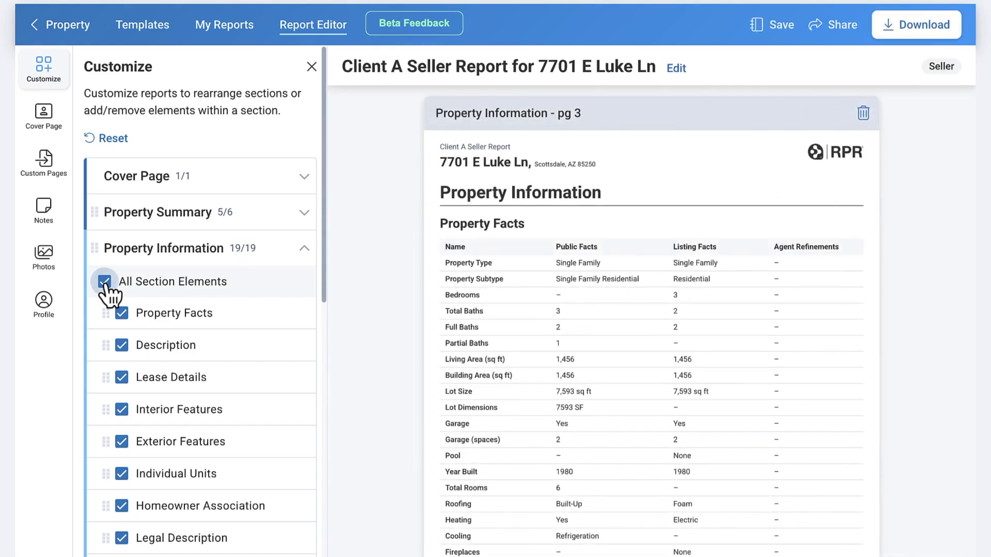
pyautogui.click(105, 282)
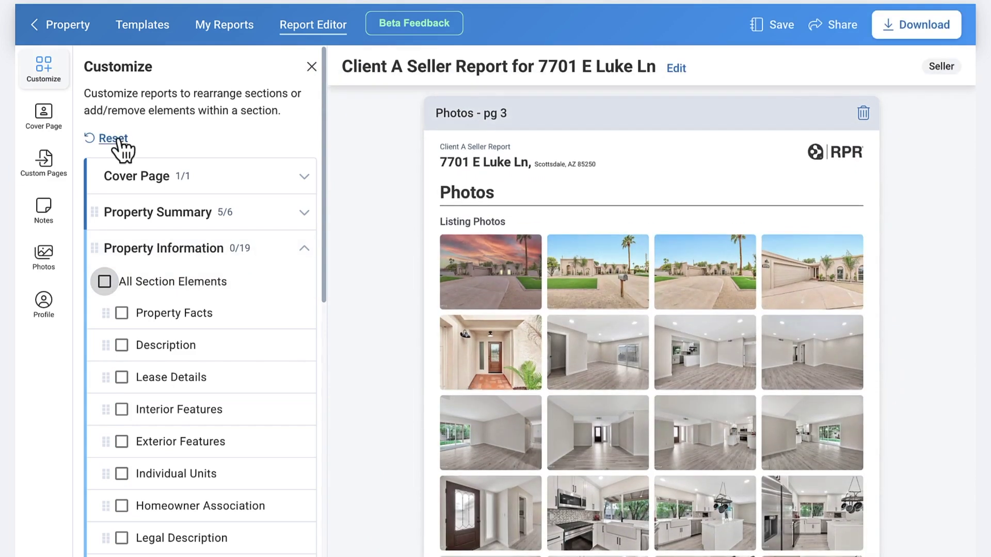
pyautogui.click(112, 140)
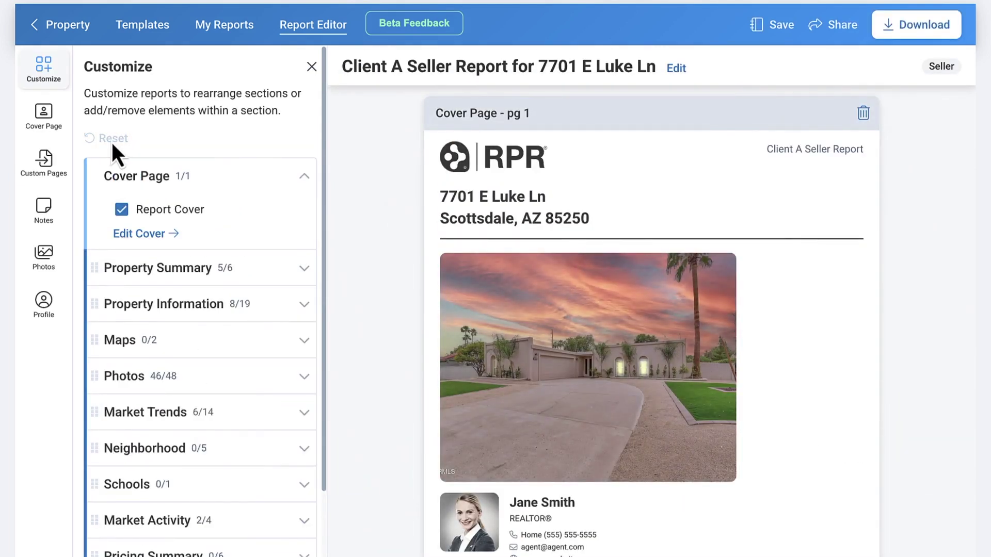
pyautogui.click(304, 412)
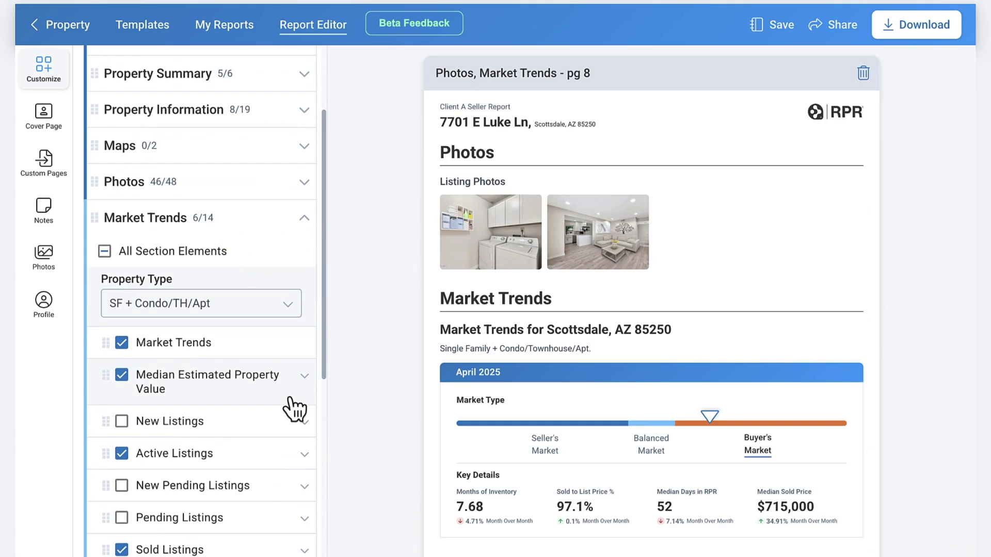
pyautogui.scroll(3, 244, 188)
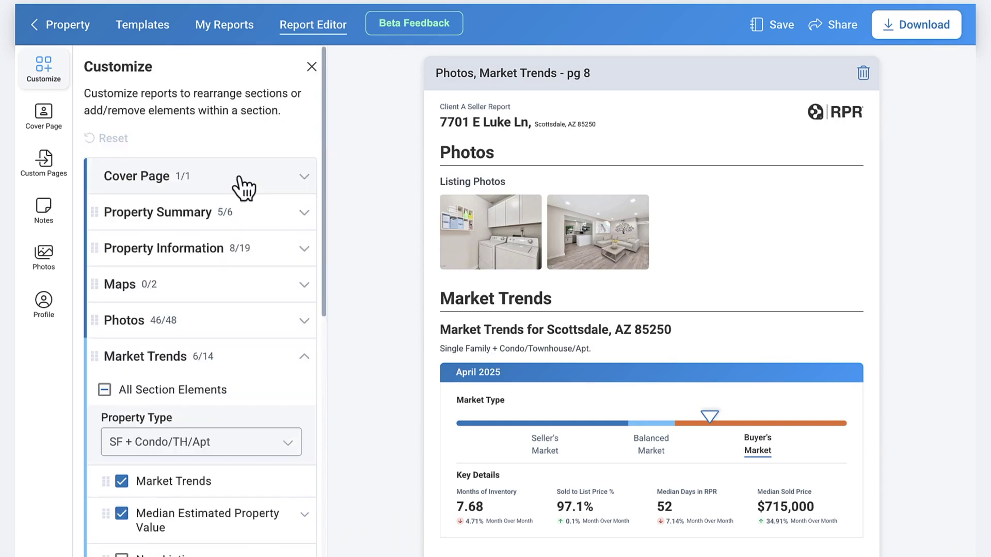
pyautogui.click(239, 178)
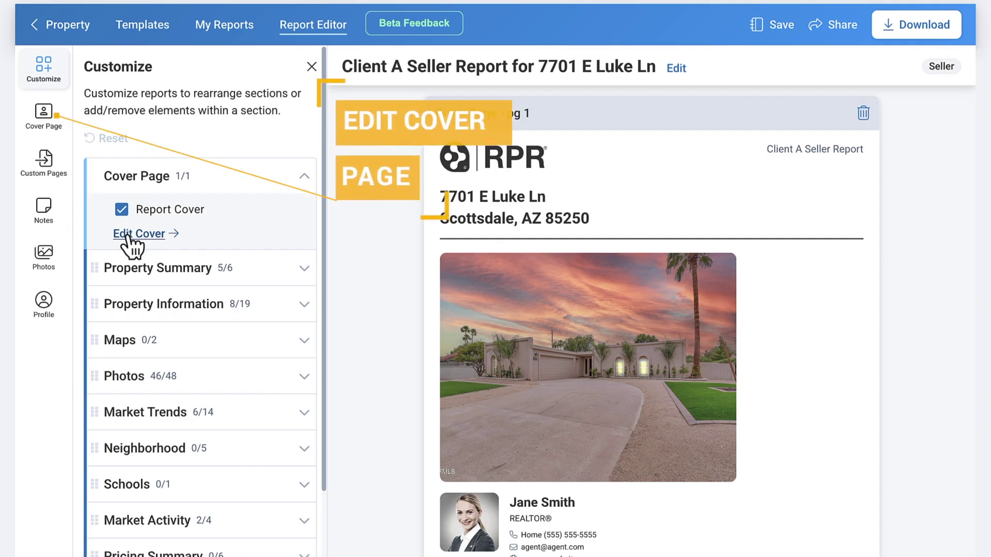
# Replace the cover page listing photo with the uploaded sunset photo from My Photos
pyautogui.click(46, 124)
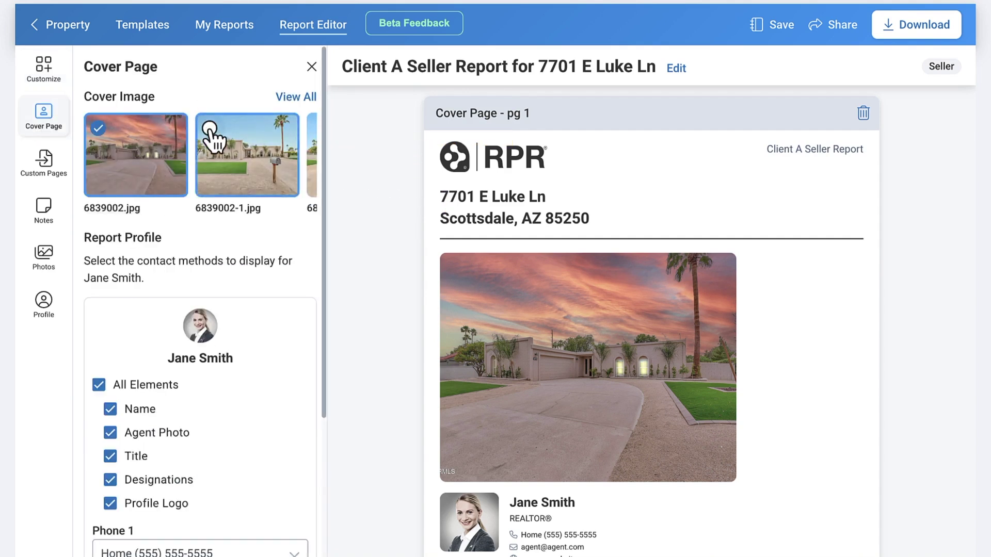
pyautogui.hscroll(5, 214, 140)
pyautogui.hscroll(2, 214, 140)
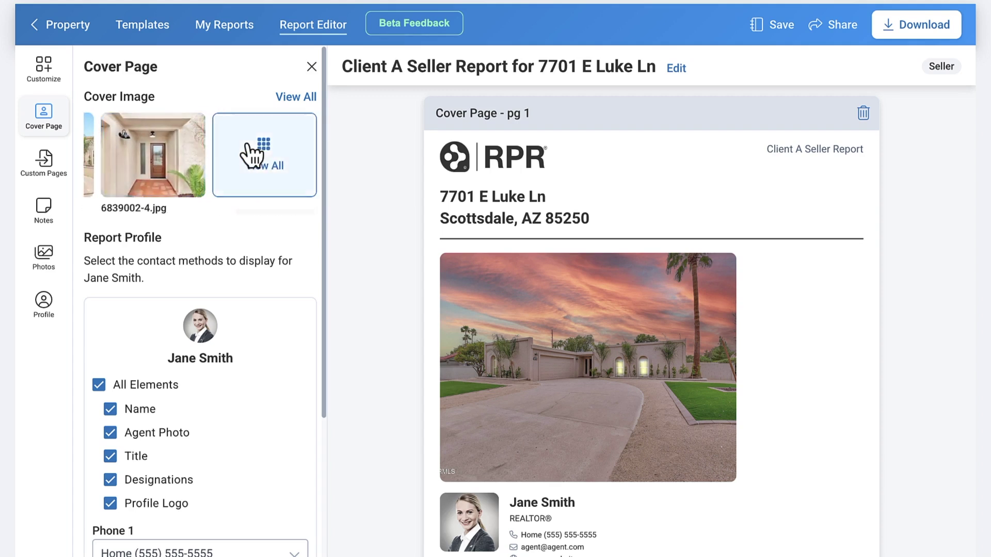
pyautogui.click(253, 138)
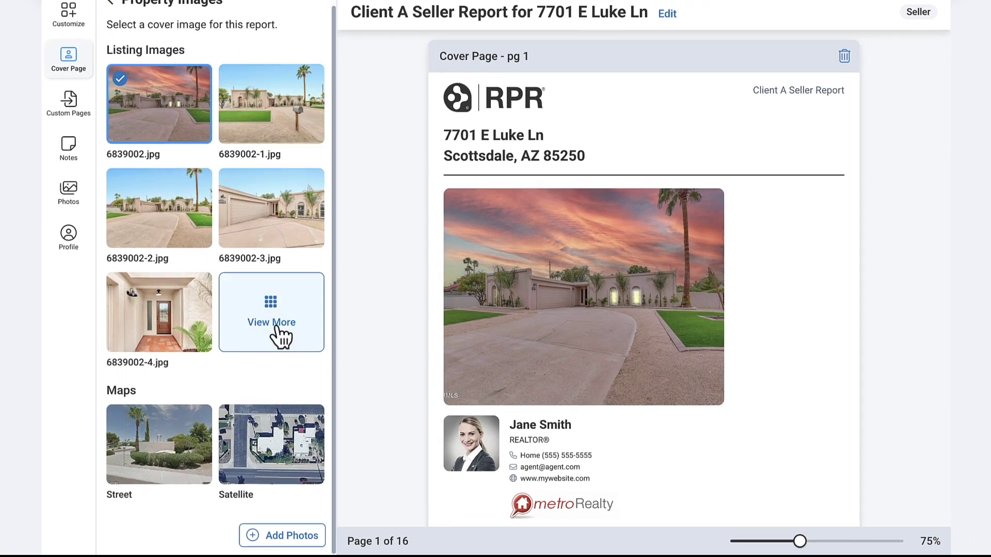
pyautogui.click(281, 335)
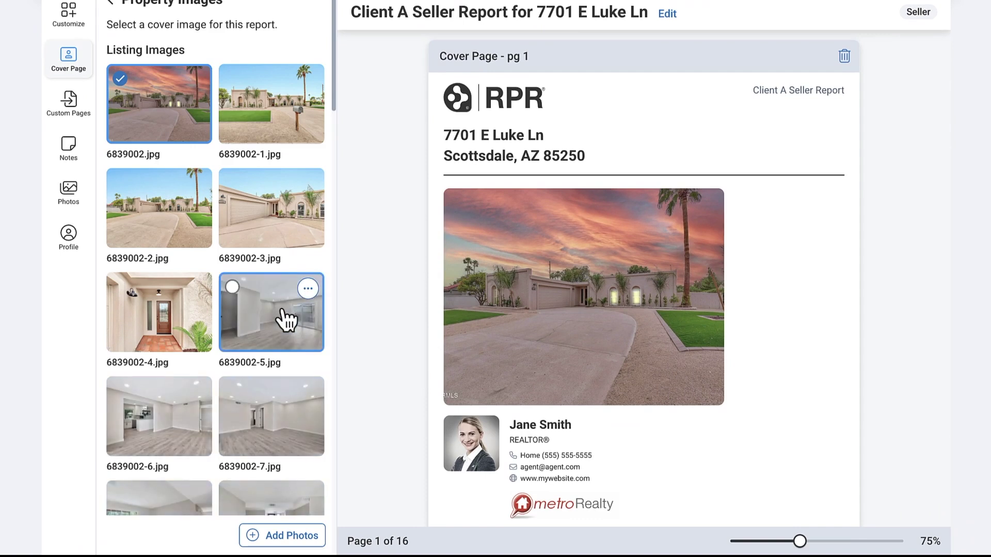
pyautogui.scroll(-5, 284, 310)
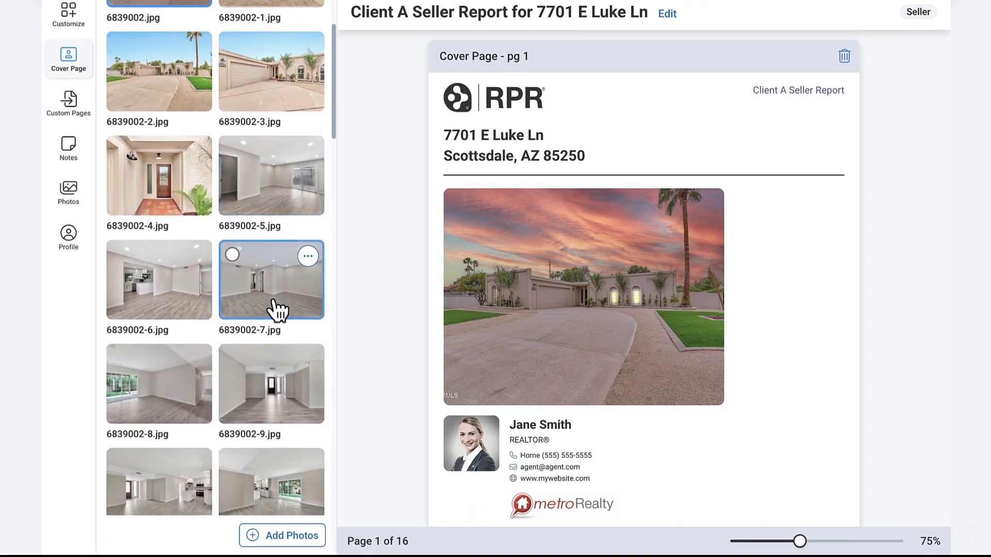
pyautogui.scroll(-4, 276, 309)
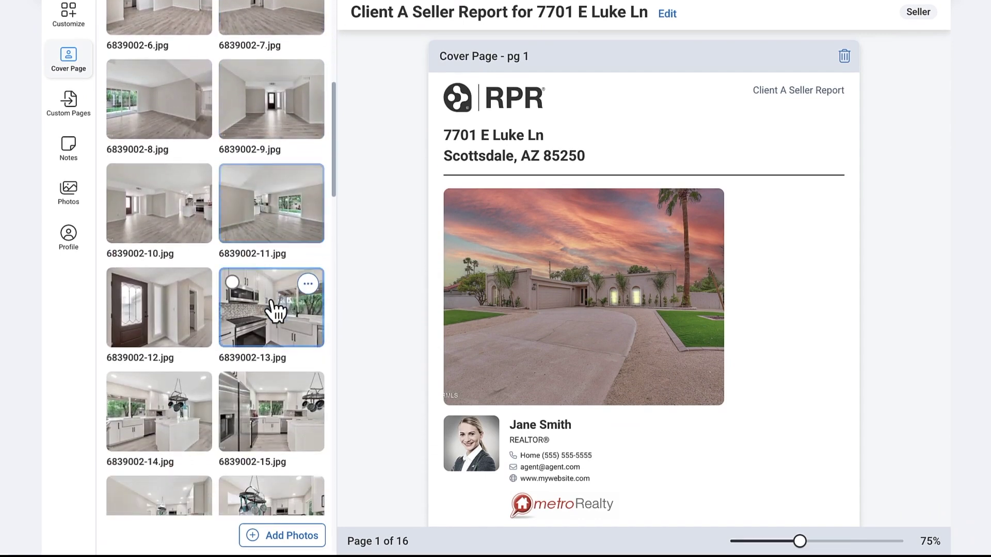
pyautogui.scroll(-10, 276, 310)
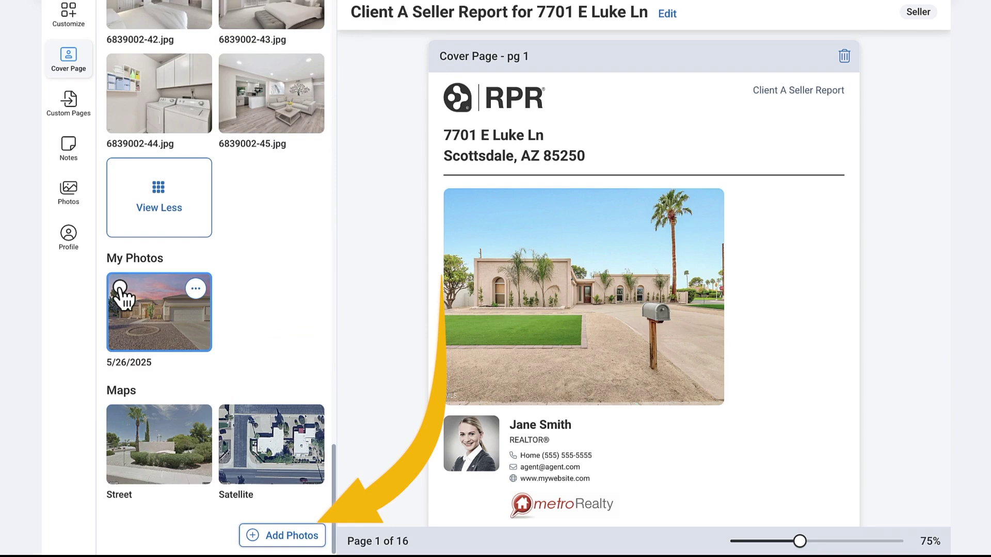
pyautogui.click(120, 288)
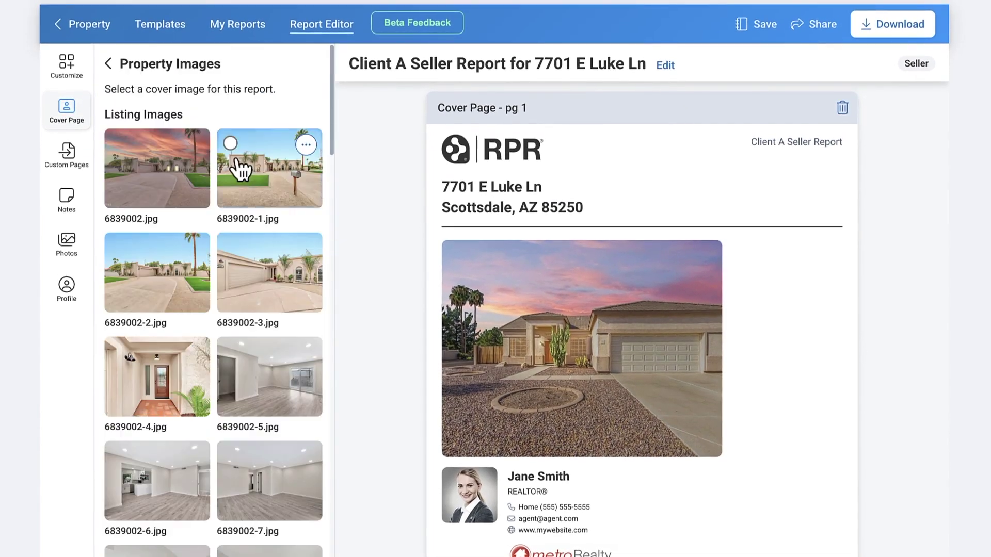
# Write a cover page greeting to the clients thanking them for today's chat and inviting questions
pyautogui.click(109, 64)
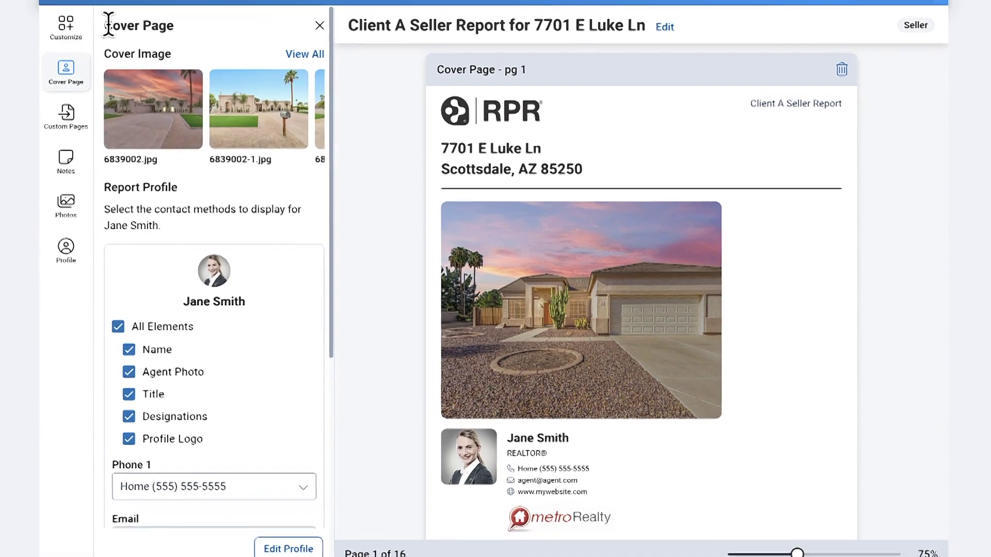
pyautogui.moveTo(261, 88)
pyautogui.scroll(-2, 260, 94)
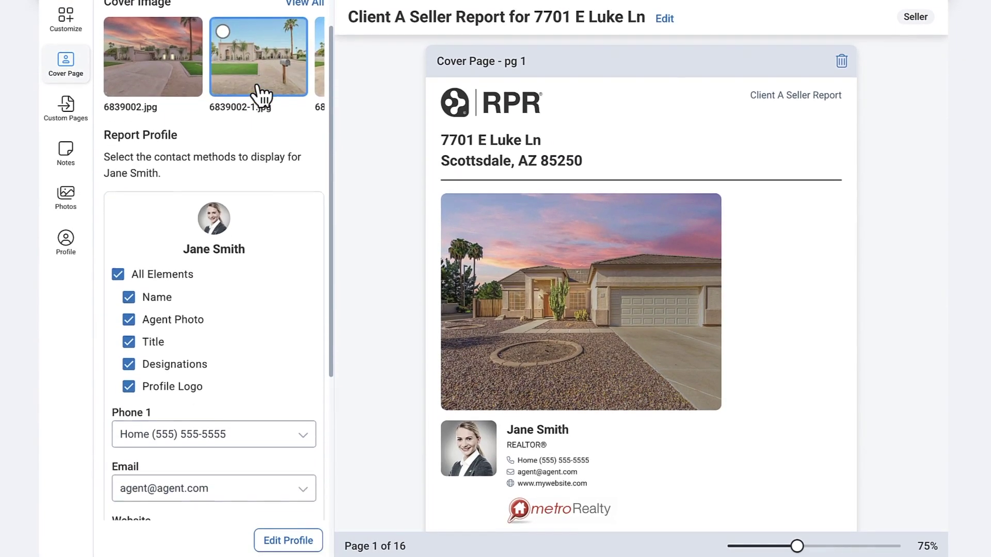
pyautogui.scroll(-1, 258, 93)
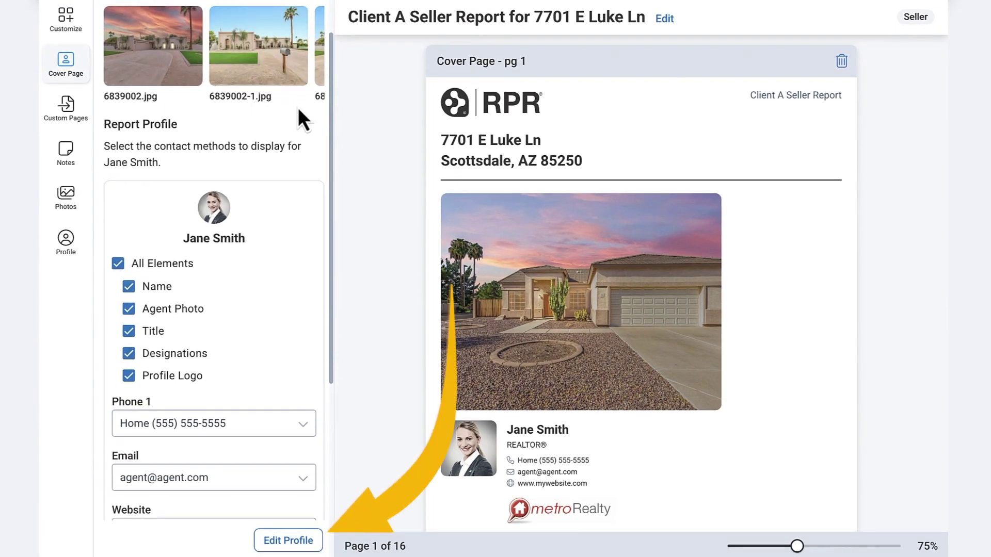
pyautogui.scroll(-3, 298, 107)
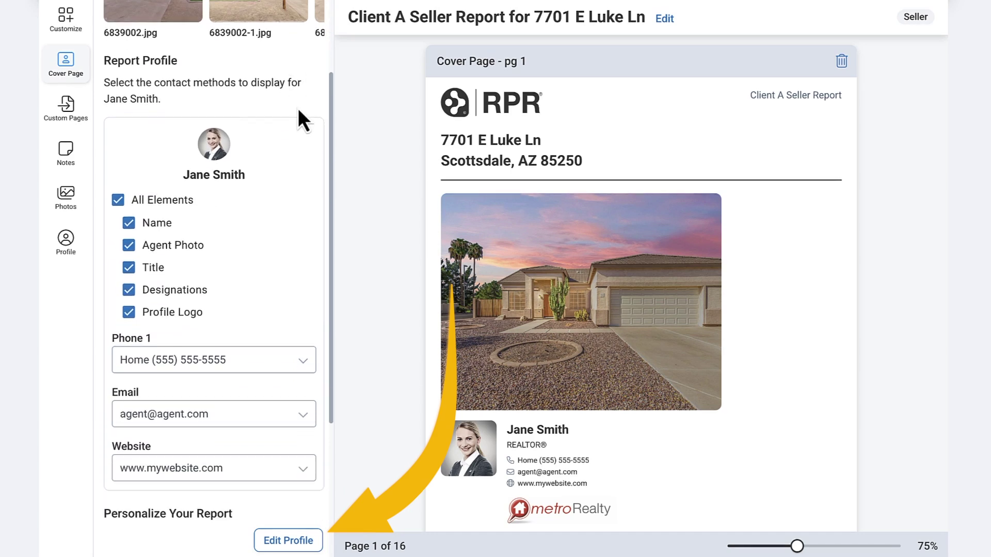
pyautogui.scroll(-3, 298, 107)
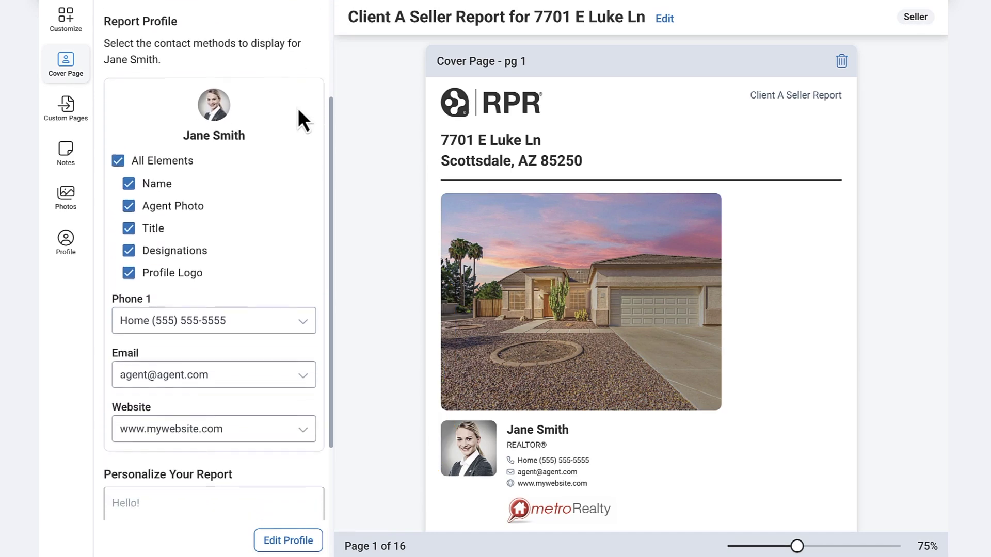
pyautogui.scroll(-7, 306, 465)
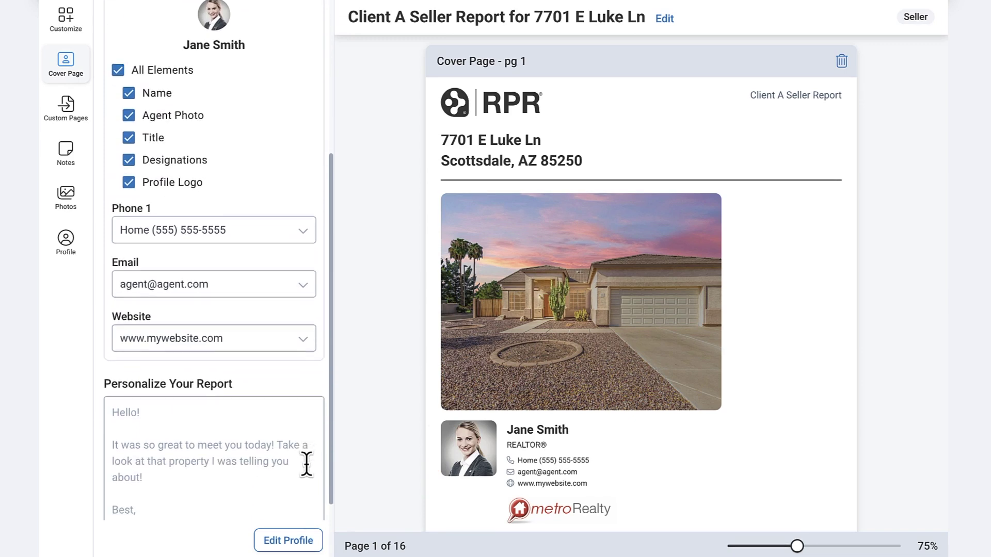
pyautogui.click(124, 326)
pyautogui.write('Hello Millers!')
pyautogui.press('Return')
pyautogui.press('Return')
pyautogui.write('So great chatting with you today. Let me know if you have any q')
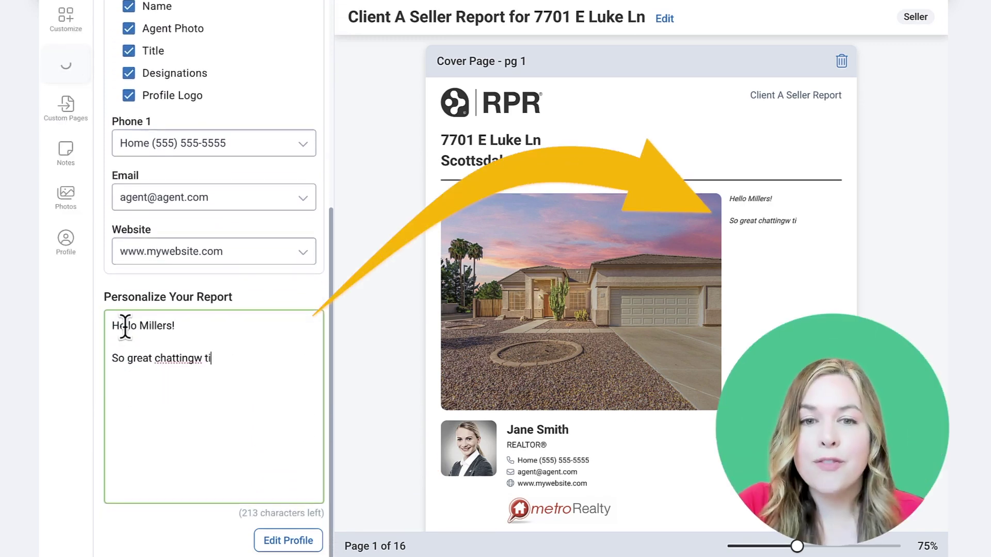
pyautogui.write('uestions on the report. Looking forward to going through ')
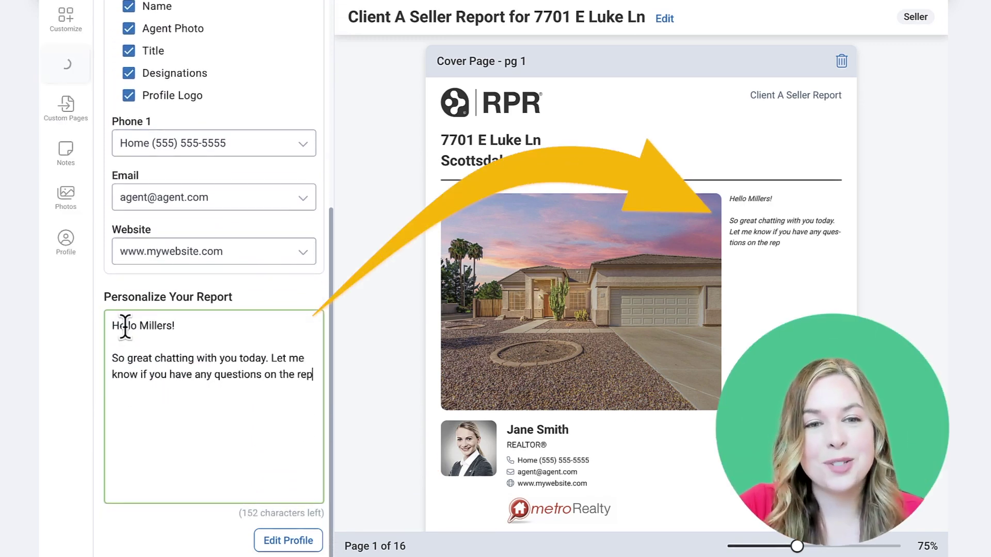
pyautogui.write('it in person -Jane')
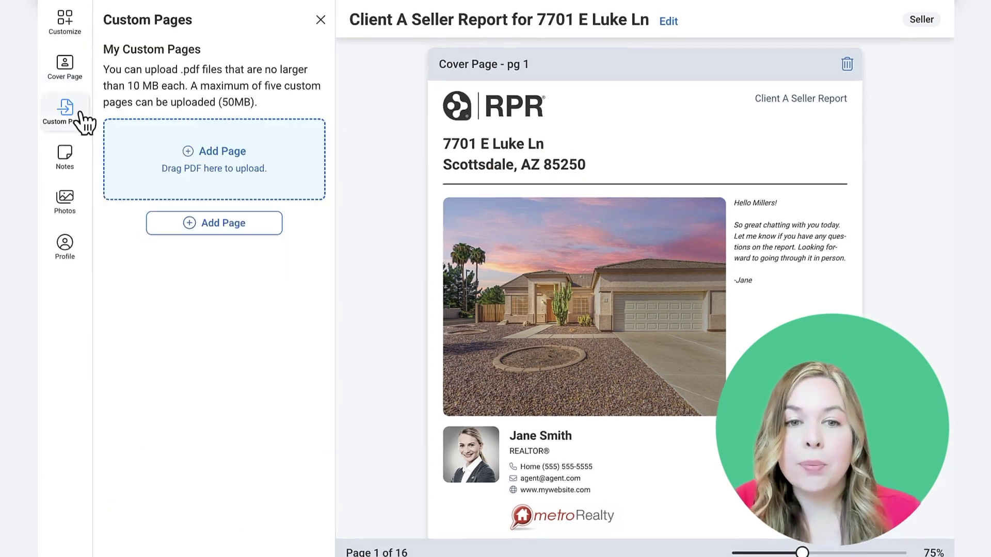
# Open the Custom Pages settings for the report
pyautogui.click(65, 108)
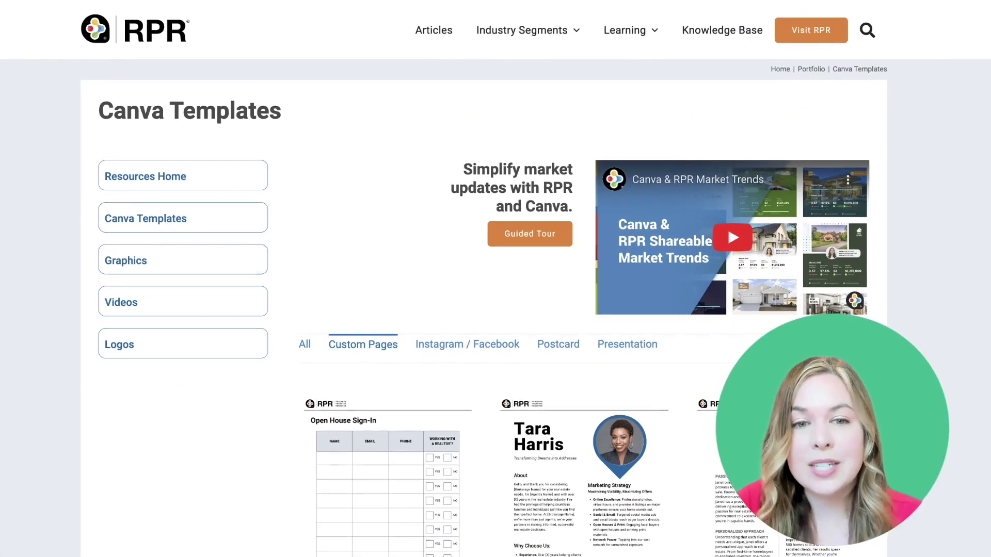
# Scroll through the Canva custom page designs, such as the Open House Sign-In sheet and agent bios
pyautogui.scroll(-2, 483, 308)
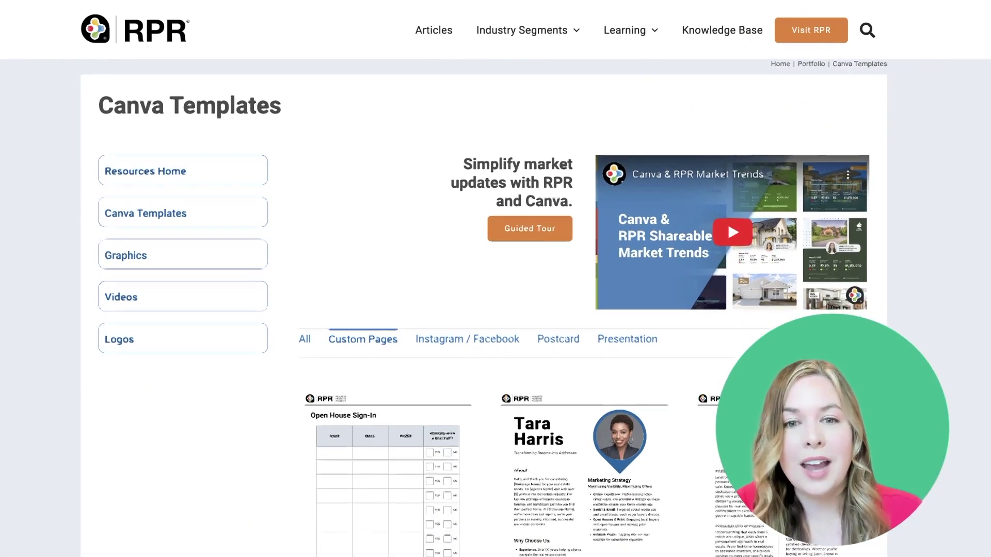
pyautogui.scroll(-4, 484, 308)
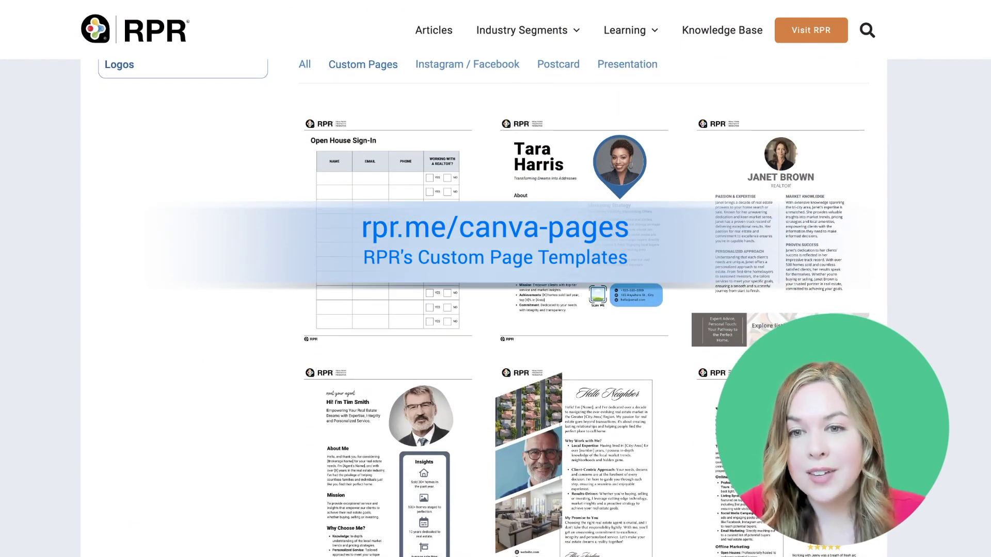
pyautogui.scroll(-2, 484, 308)
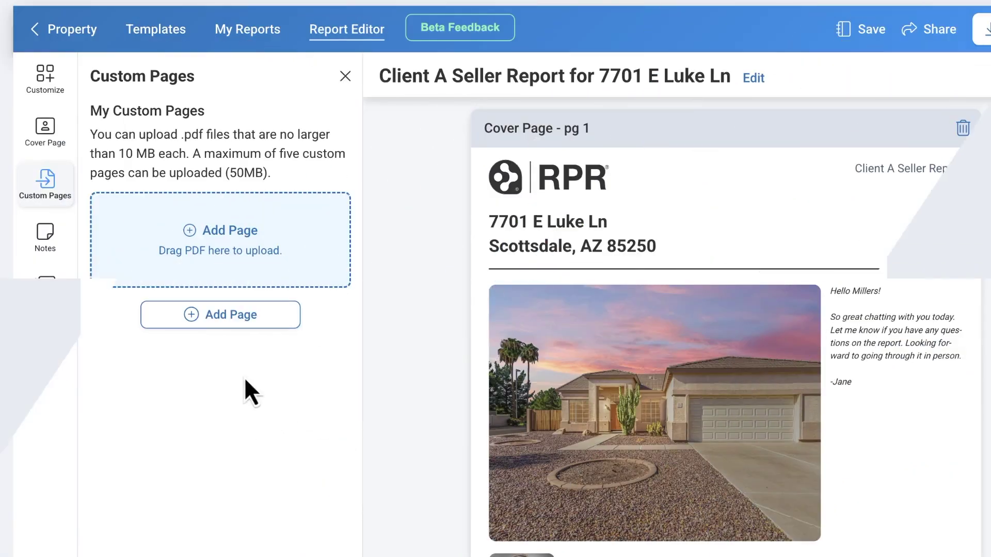
# Upload the About and Testimonials PDFs as custom report pages
pyautogui.click(233, 316)
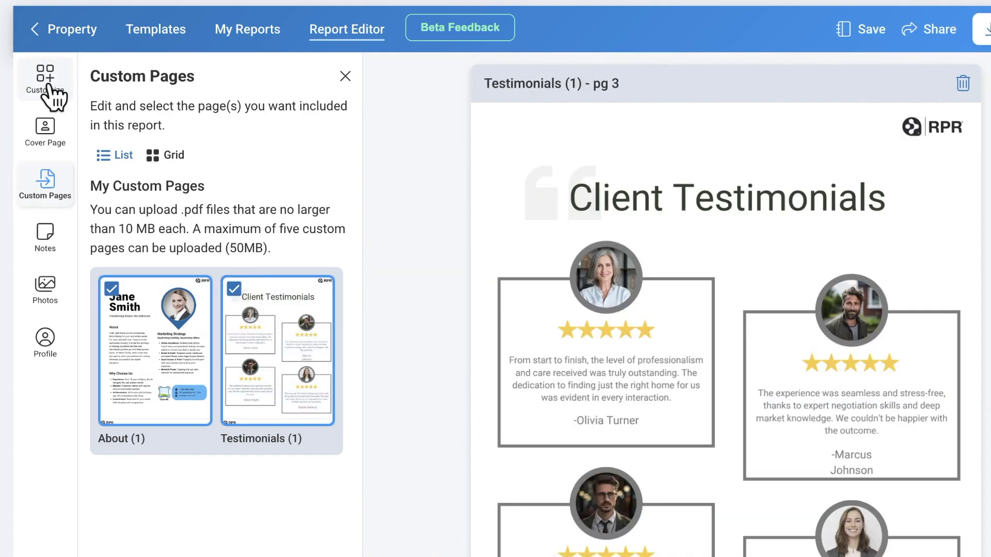
# Move the Testimonials page down to sit just before About RPR
pyautogui.click(48, 87)
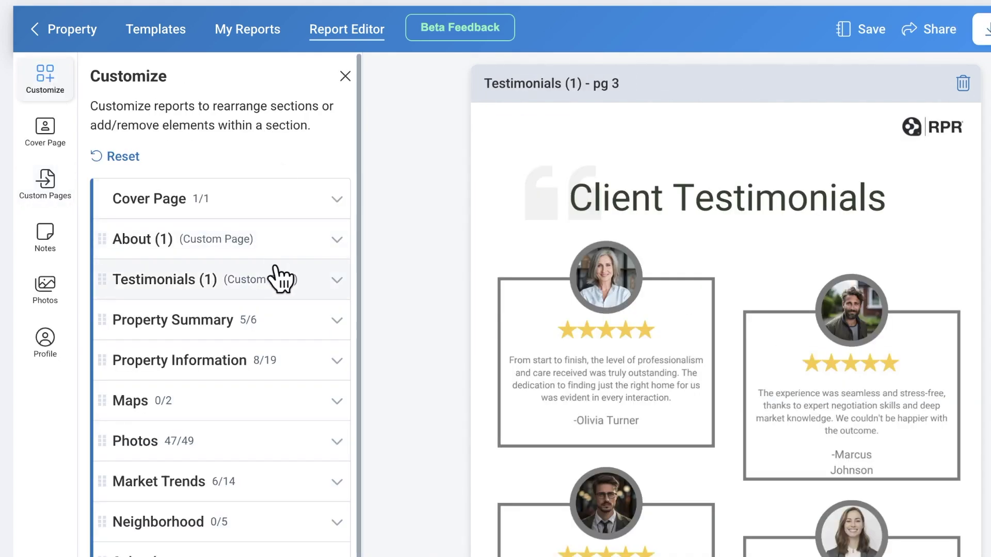
pyautogui.moveTo(124, 277); pyautogui.dragTo(149, 516)
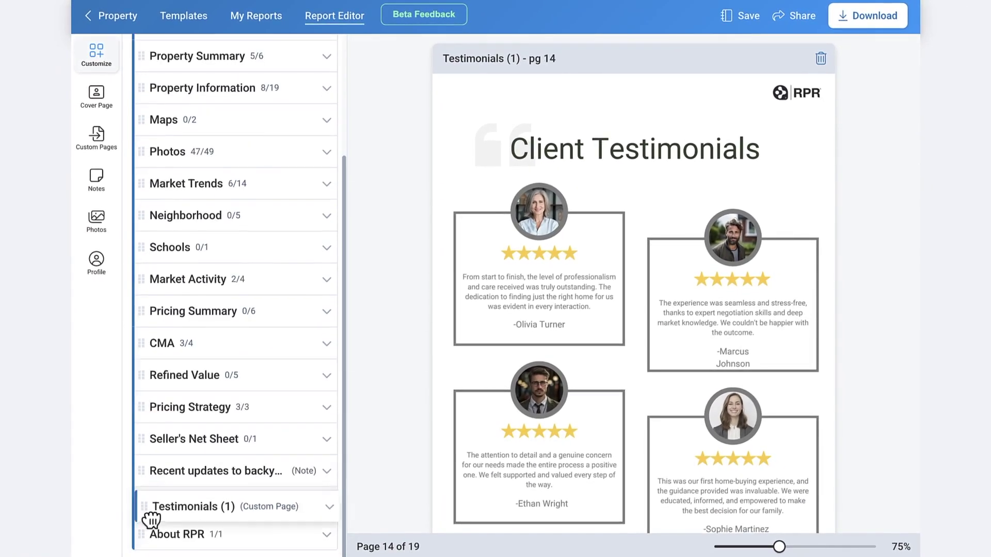
pyautogui.click(96, 140)
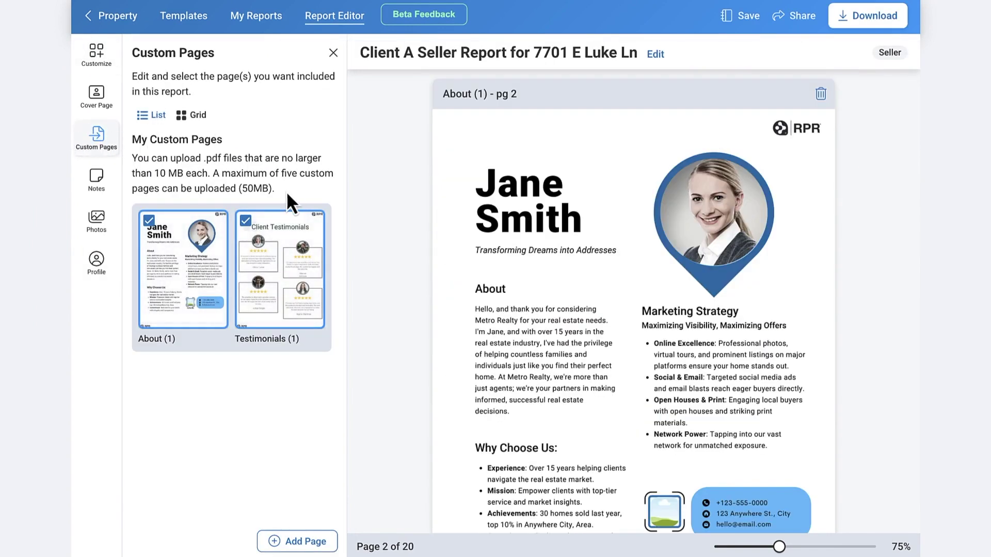
# Review the two included agent notes, then view the Photos settings with 47 photos selected
pyautogui.click(98, 178)
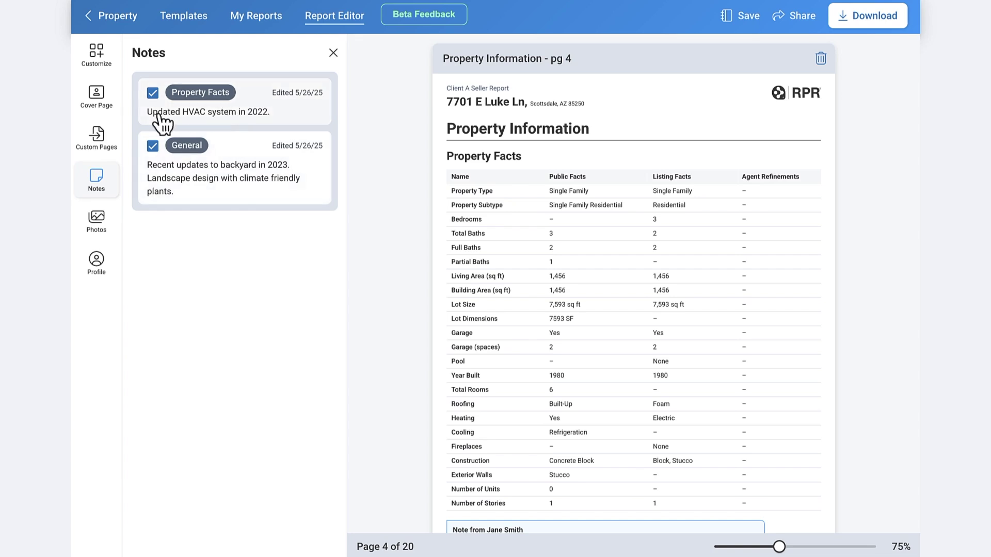
pyautogui.click(96, 225)
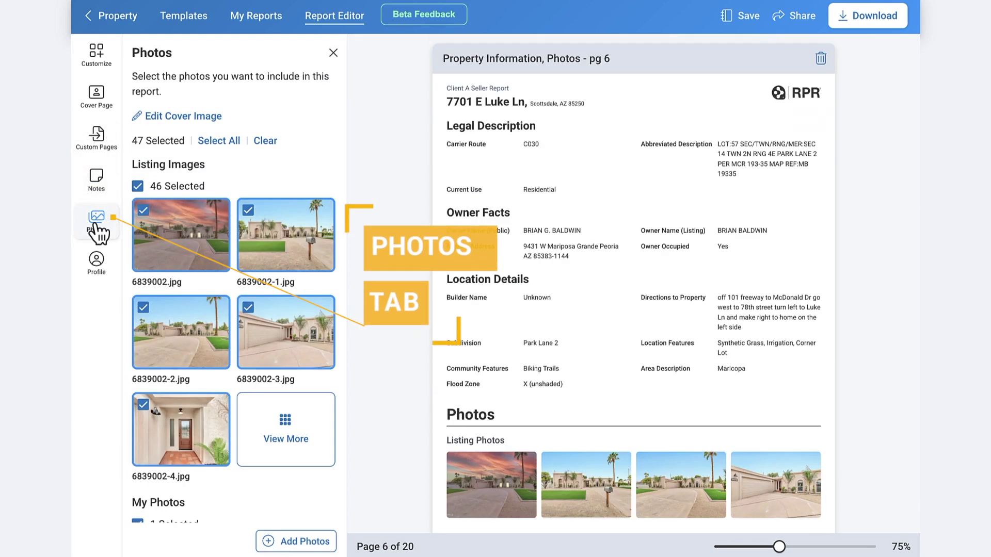
# Exclude photo 6839002-1.jpg from the report, leaving 46 photos, and check the agent profile
pyautogui.moveTo(289, 242)
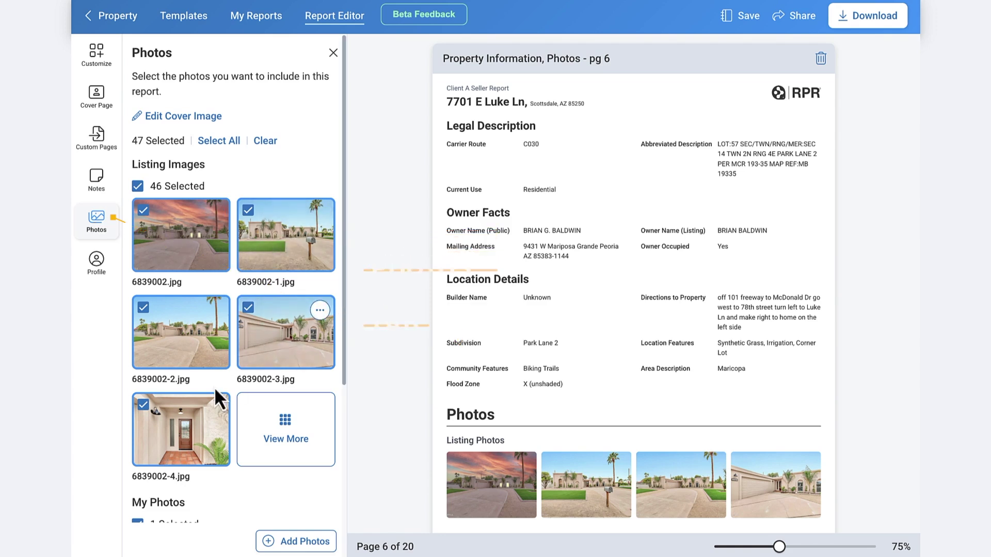
pyautogui.click(324, 227)
pyautogui.moveTo(310, 315)
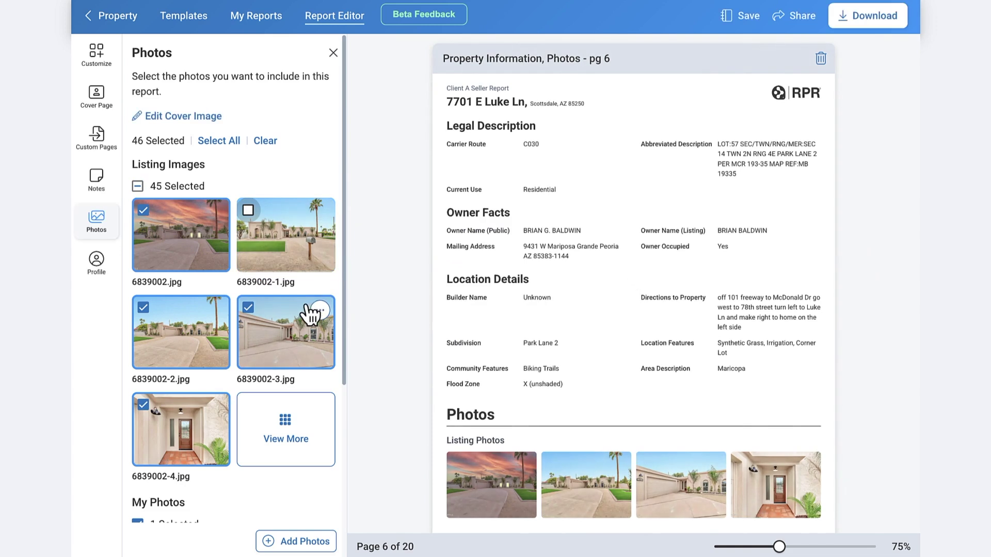
pyautogui.click(101, 269)
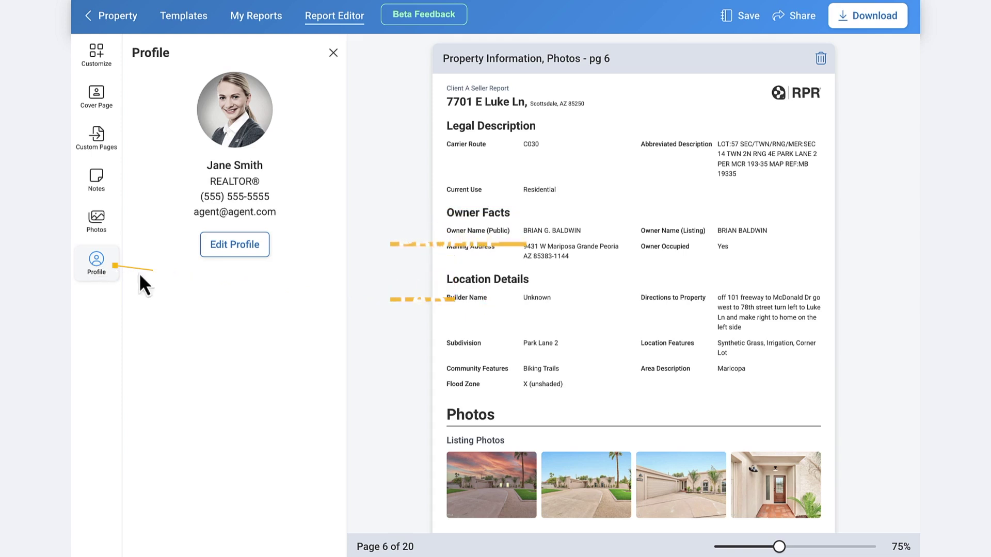
pyautogui.click(103, 59)
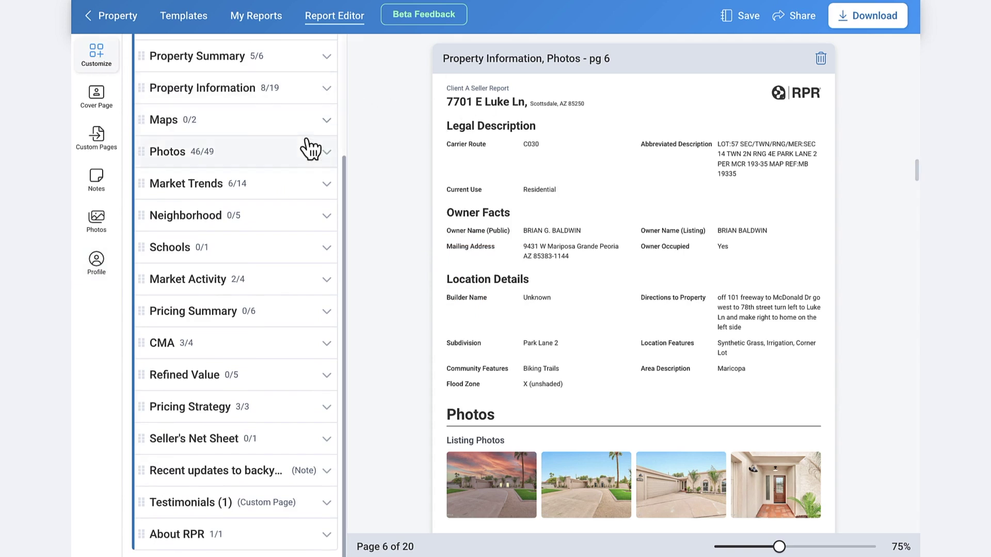
# Inspect the Property Summary elements and widen the report preview slightly
pyautogui.scroll(3, 311, 147)
pyautogui.click(283, 227)
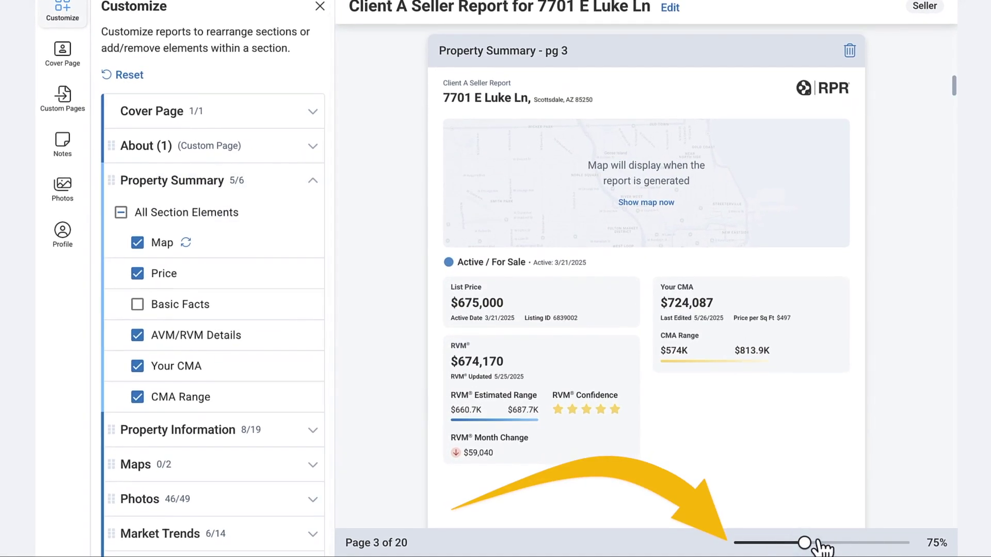
pyautogui.moveTo(805, 543); pyautogui.dragTo(798, 543)
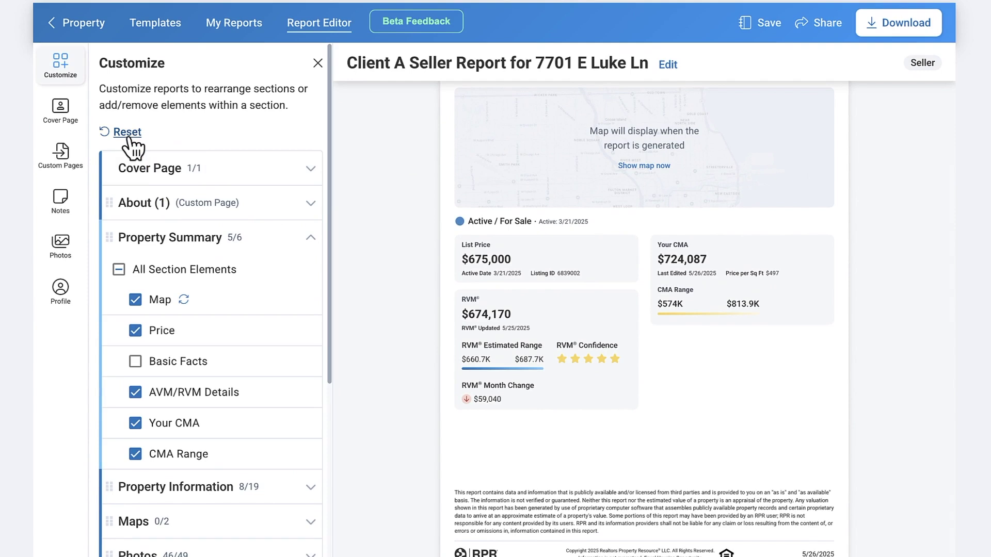
pyautogui.click(309, 240)
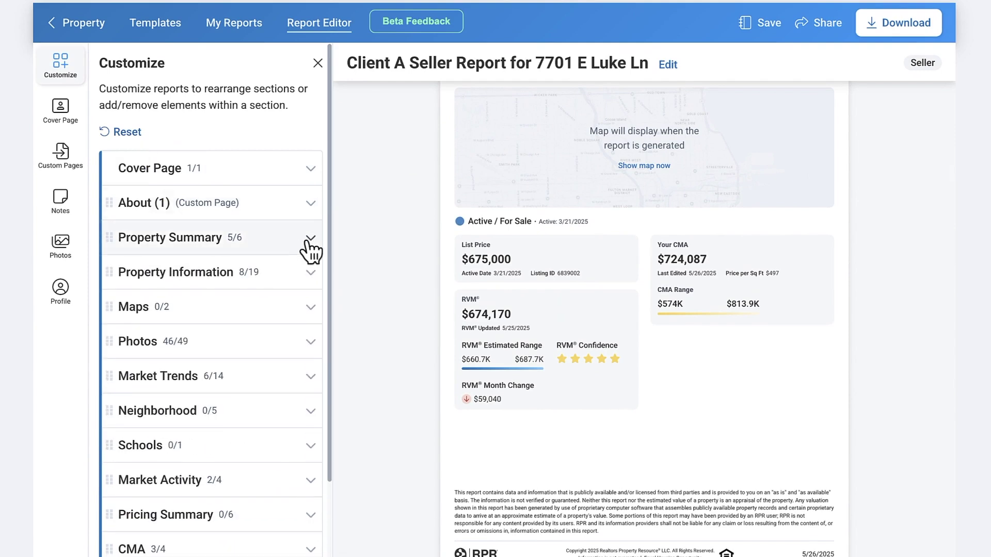
# Add Listing History with current and previous records to Property Information
pyautogui.click(312, 275)
pyautogui.scroll(-3, 285, 339)
pyautogui.scroll(-3, 281, 333)
pyautogui.scroll(-4, 150, 411)
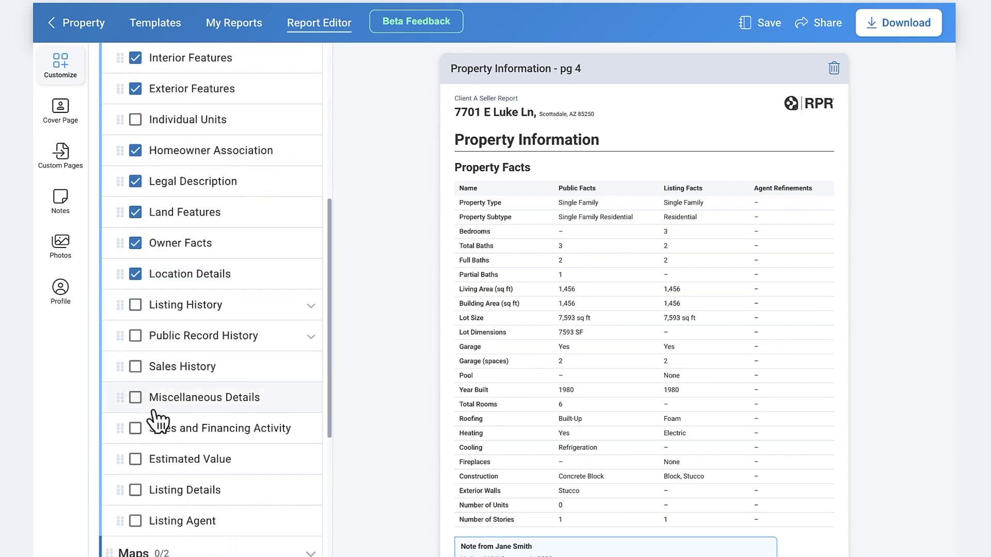
pyautogui.click(135, 305)
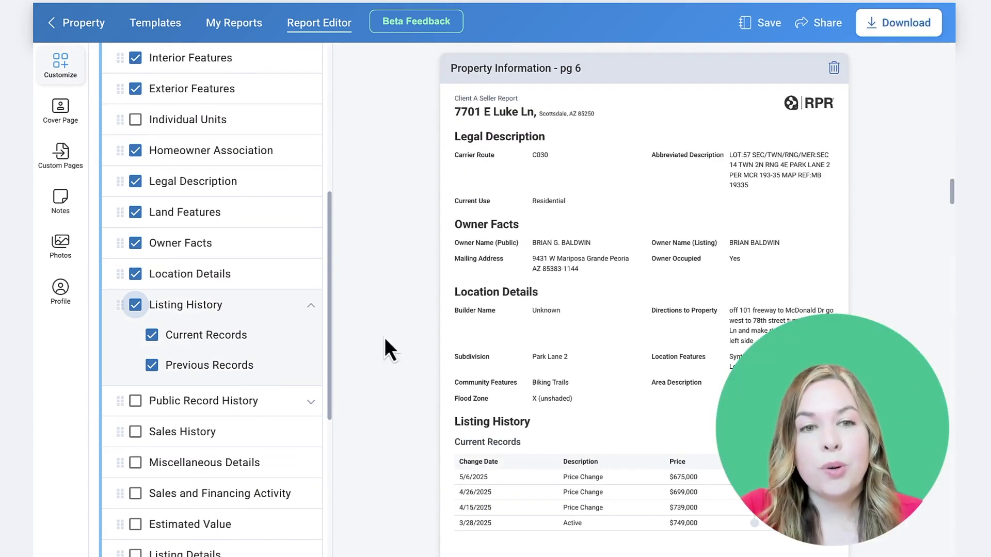
pyautogui.scroll(-9, 599, 336)
pyautogui.scroll(-20, 599, 336)
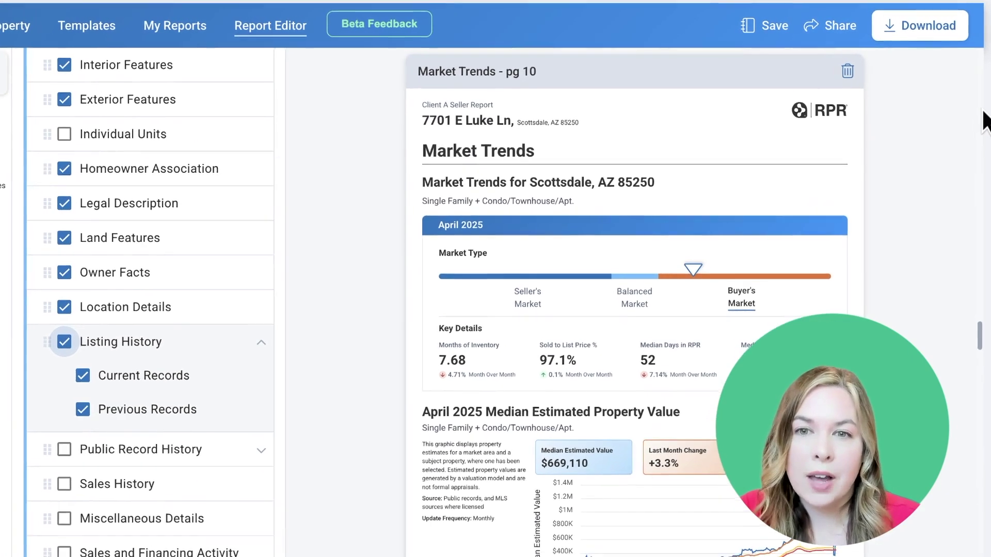
# Save the report as a draft and as the new template 'Scottsdale Seller Template'
pyautogui.click(778, 30)
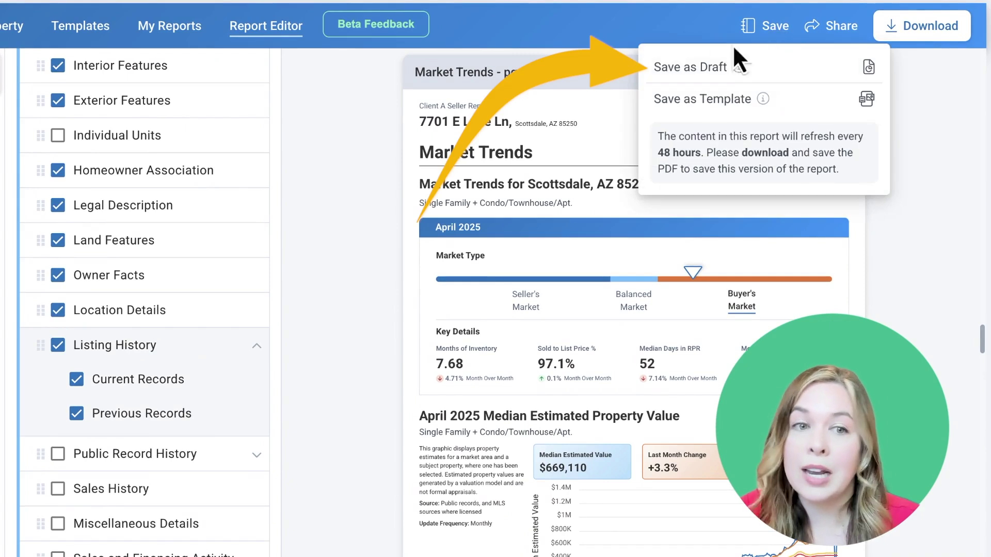
pyautogui.click(703, 73)
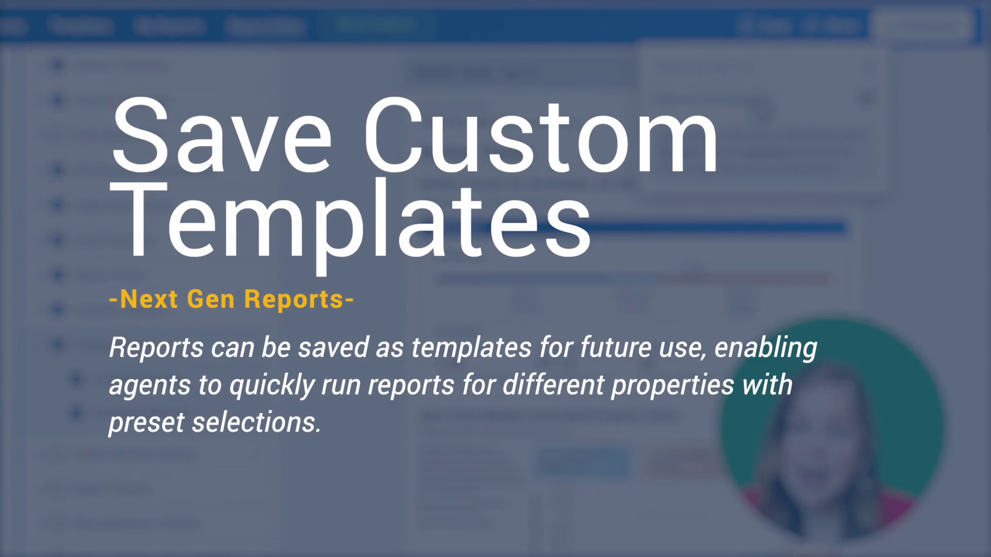
pyautogui.click(759, 116)
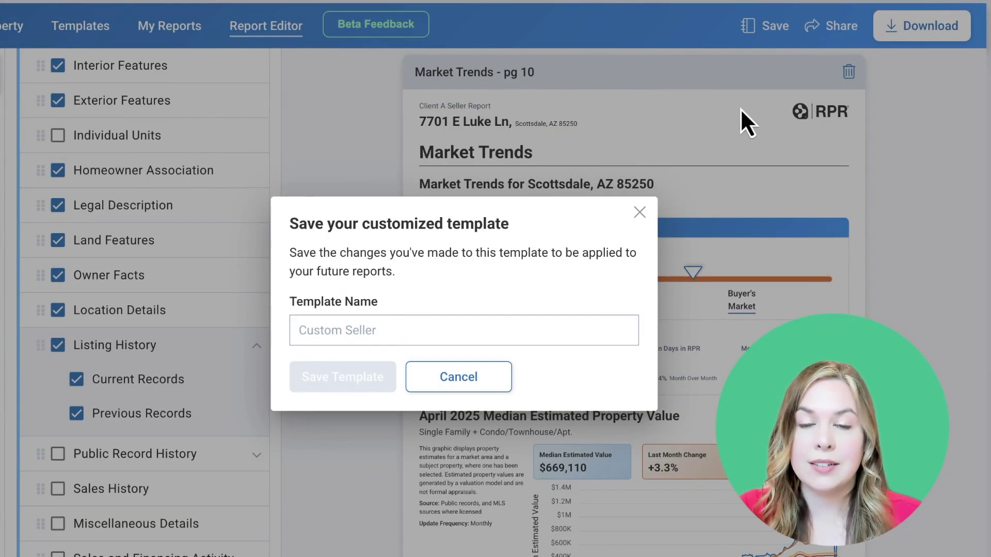
pyautogui.write('Scottsdale Seller Template')
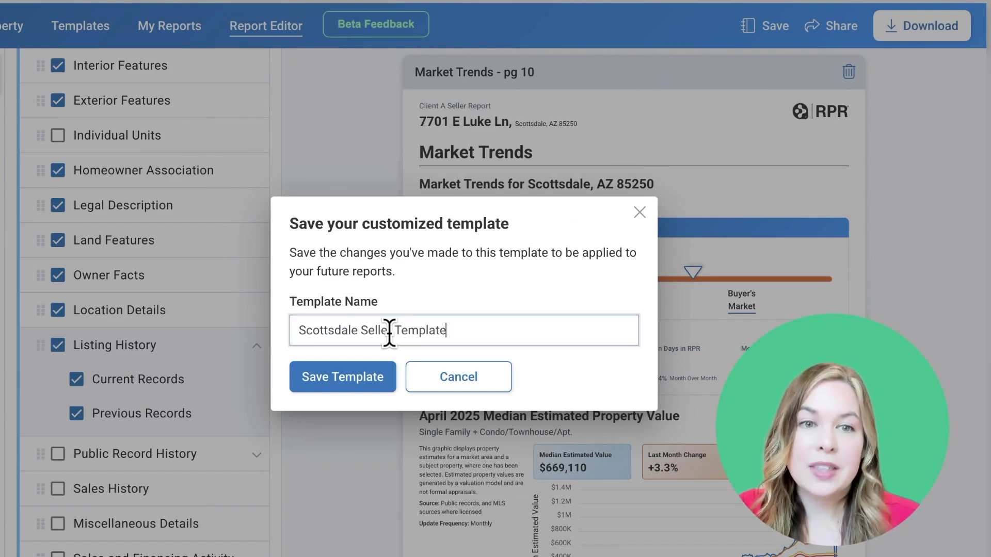
pyautogui.click(339, 381)
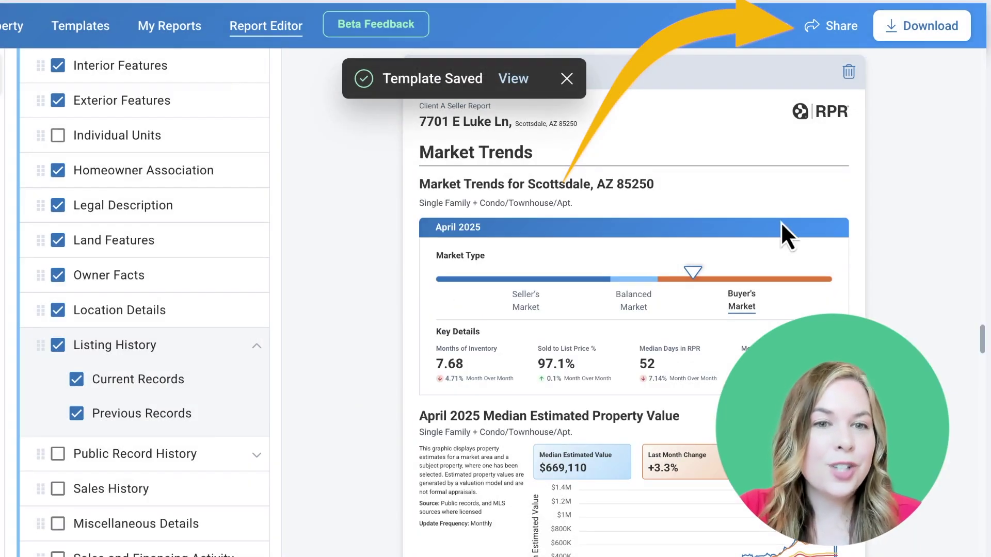
pyautogui.click(840, 31)
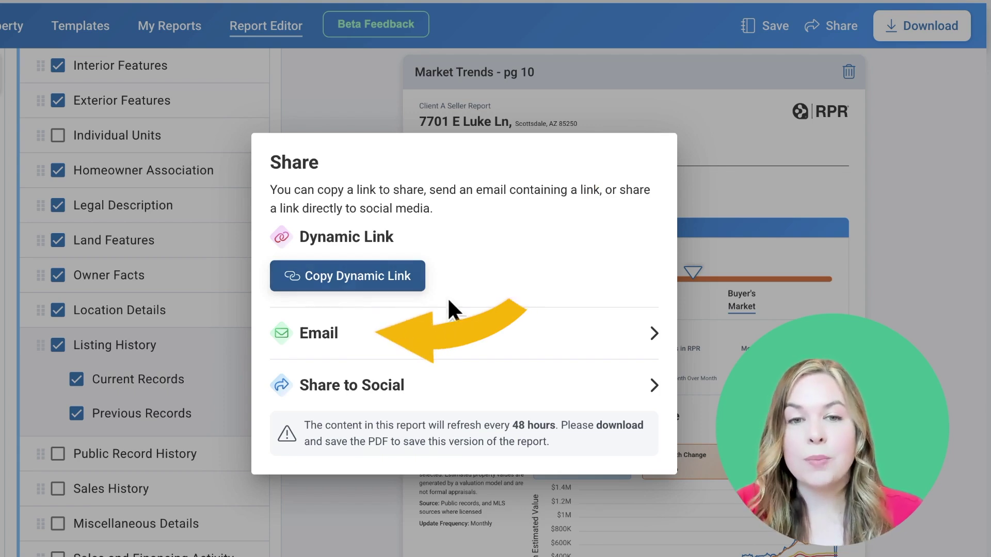
# Preview the Email and Share to Social options, close sharing, and download the report as a PDF
pyautogui.click(532, 345)
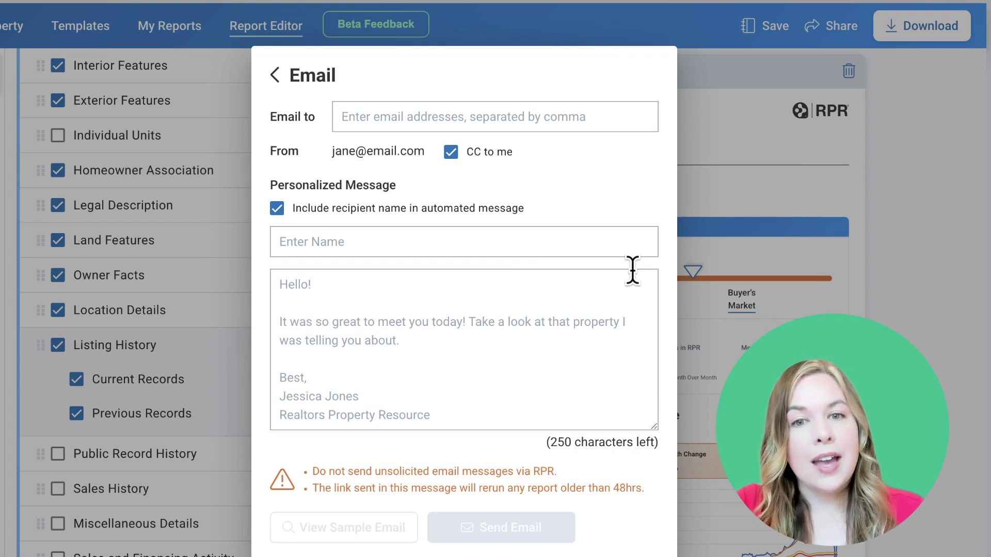
pyautogui.click(276, 78)
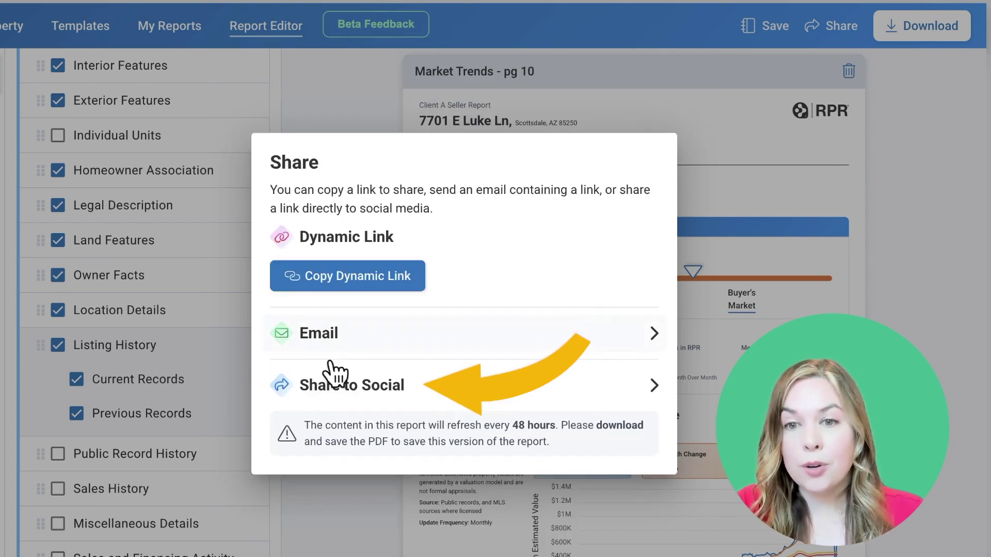
pyautogui.click(444, 394)
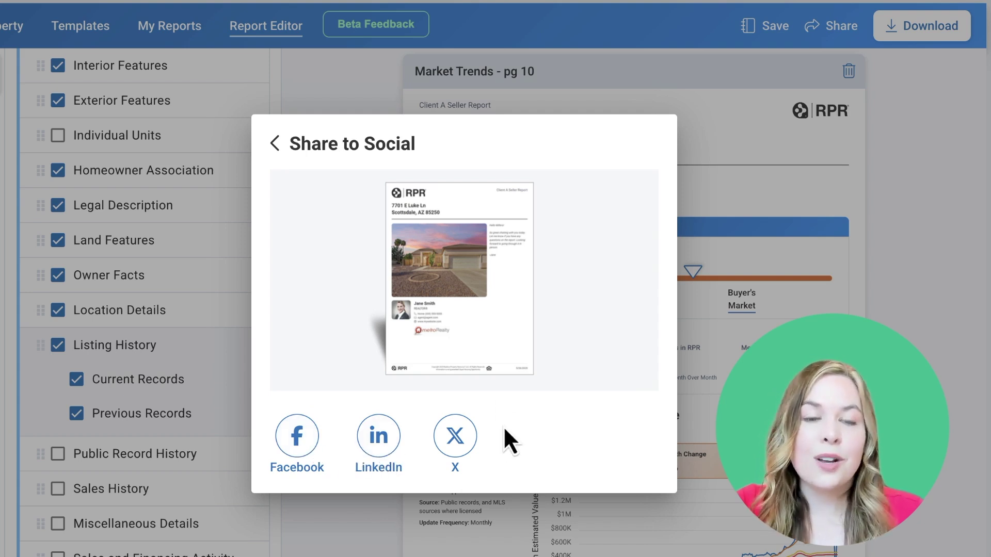
pyautogui.click(275, 143)
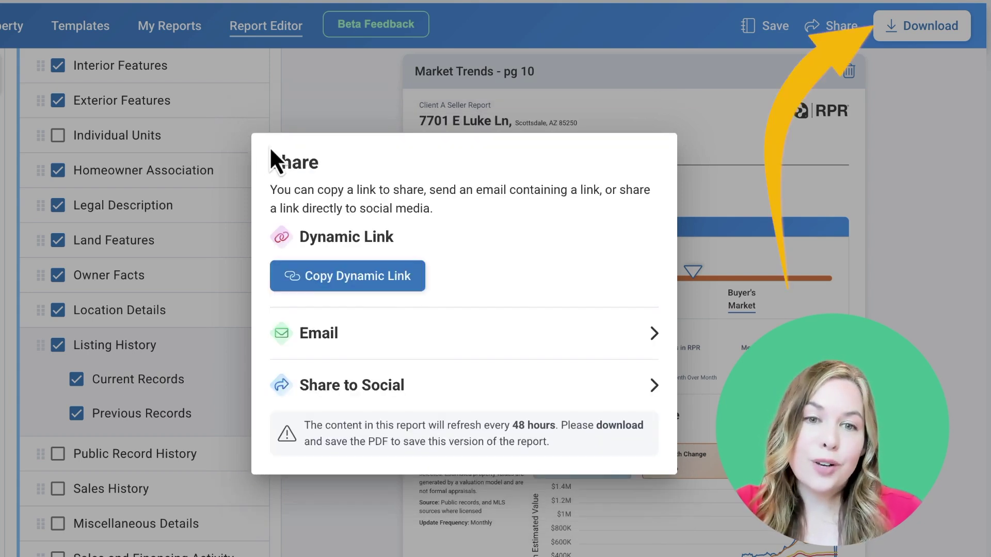
pyautogui.click(791, 160)
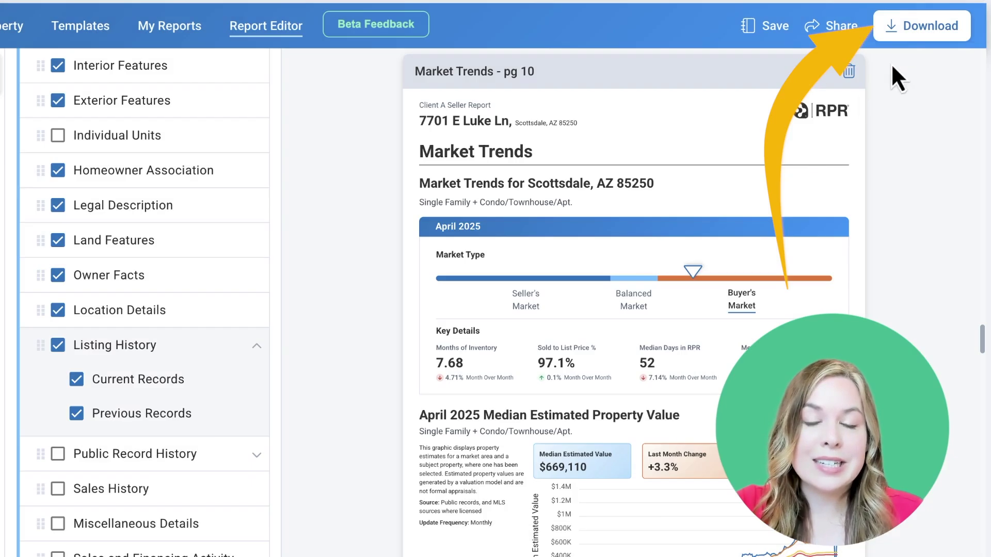
pyautogui.click(913, 36)
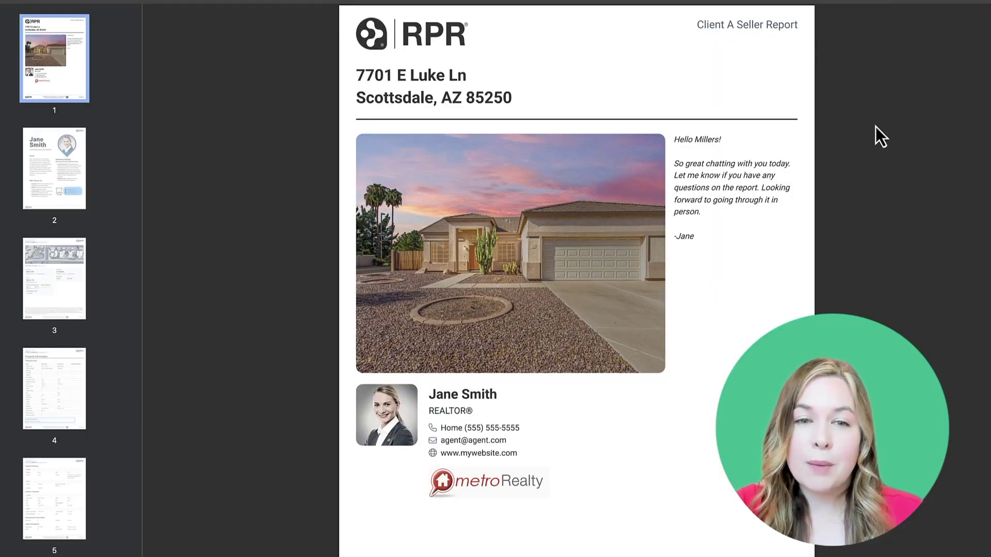
# Scroll the PDF from the cover page past the Listing History ($749,000 to $675,000) to Photos
pyautogui.scroll(-5, 875, 126)
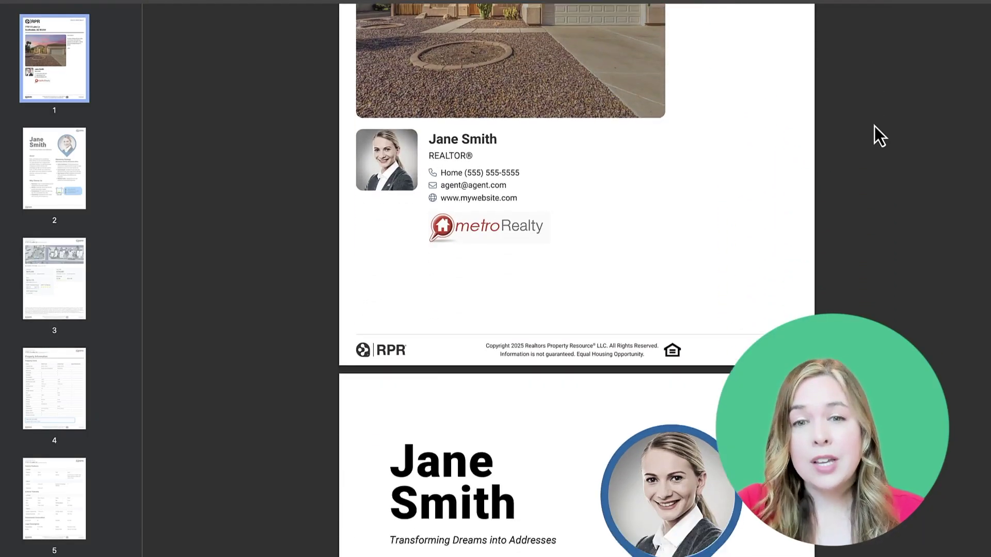
pyautogui.scroll(-12, 874, 126)
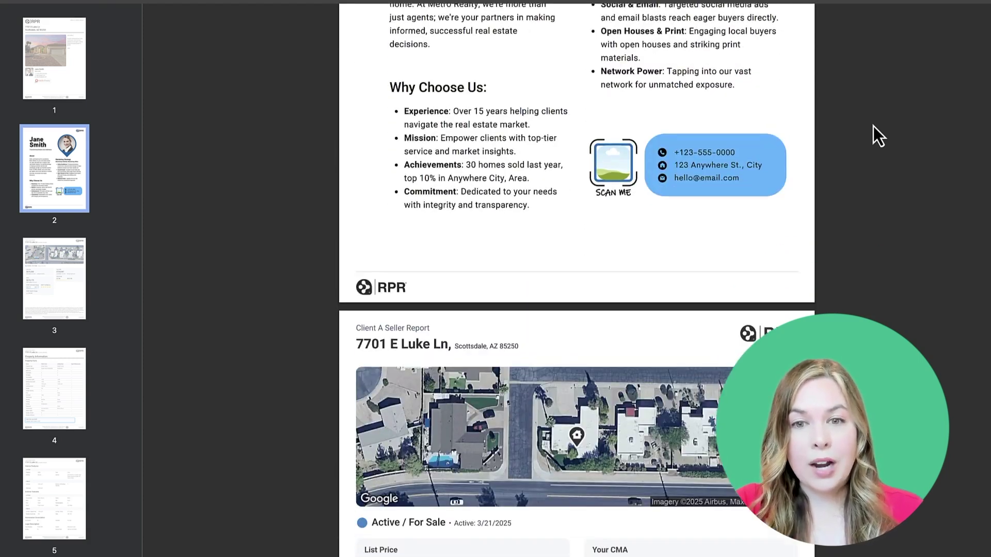
pyautogui.scroll(-10, 874, 126)
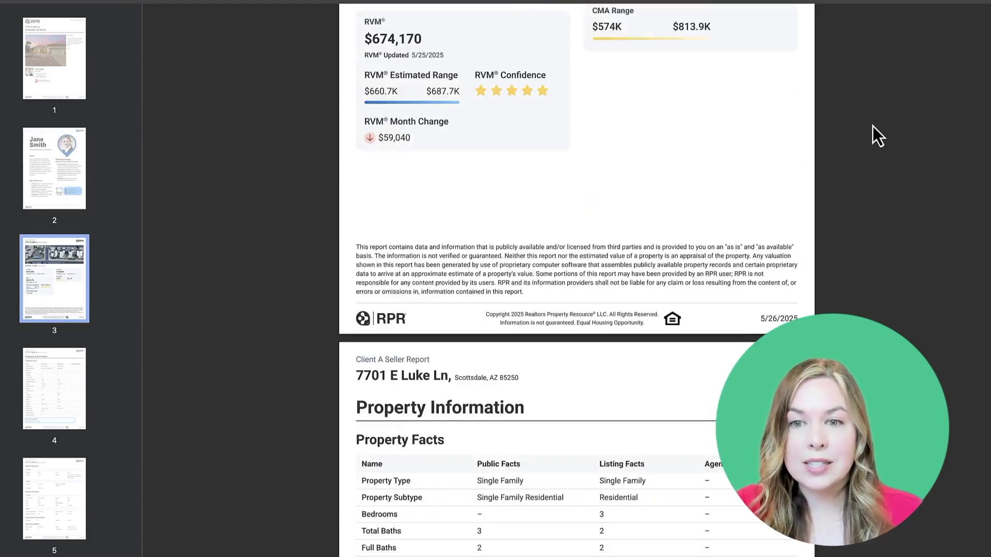
pyautogui.scroll(-10, 873, 126)
pyautogui.scroll(-7, 872, 126)
pyautogui.scroll(-9, 872, 126)
pyautogui.scroll(-10, 873, 126)
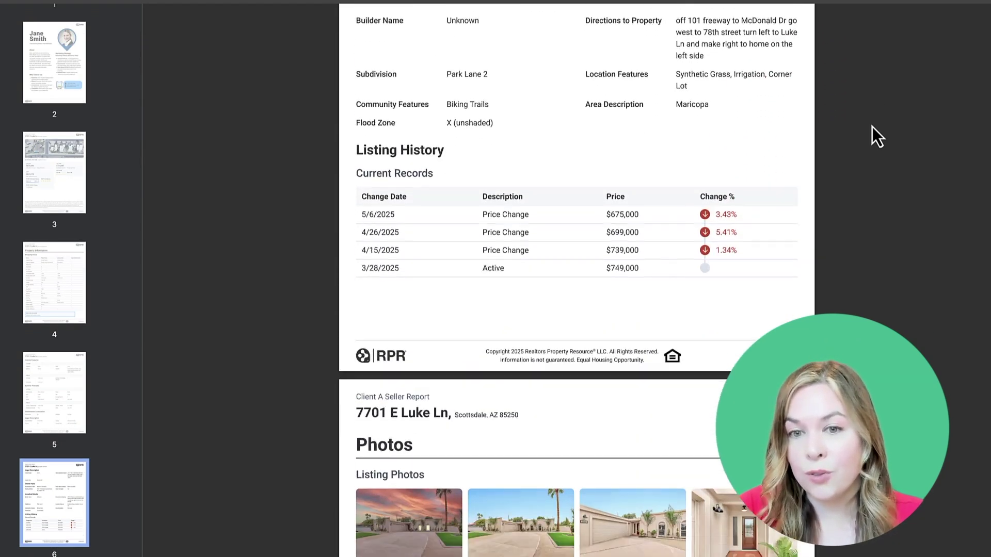
pyautogui.scroll(-3, 872, 126)
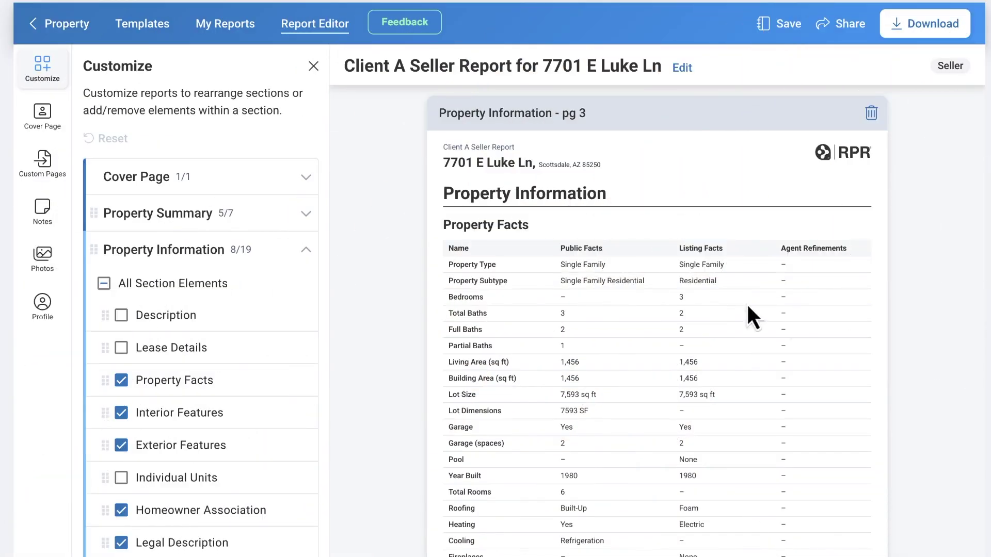
# Check the Client A Seller Report's actions in My Reports, then return to Report Templates
pyautogui.click(235, 39)
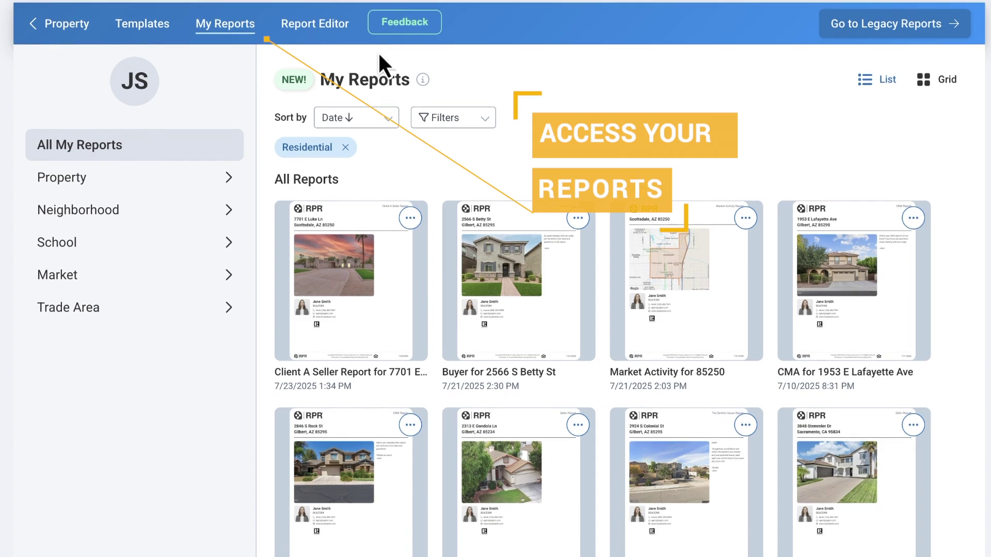
pyautogui.click(410, 219)
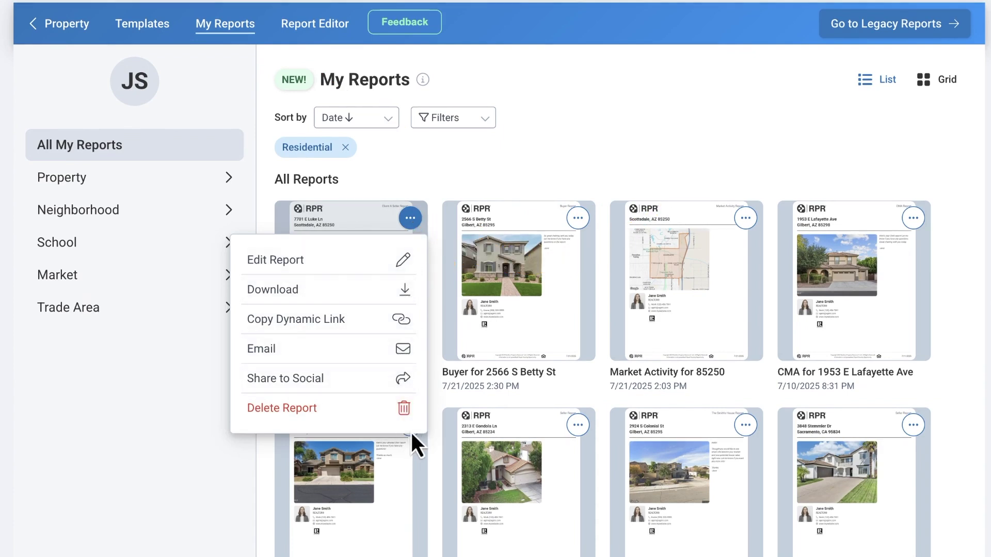
pyautogui.click(475, 163)
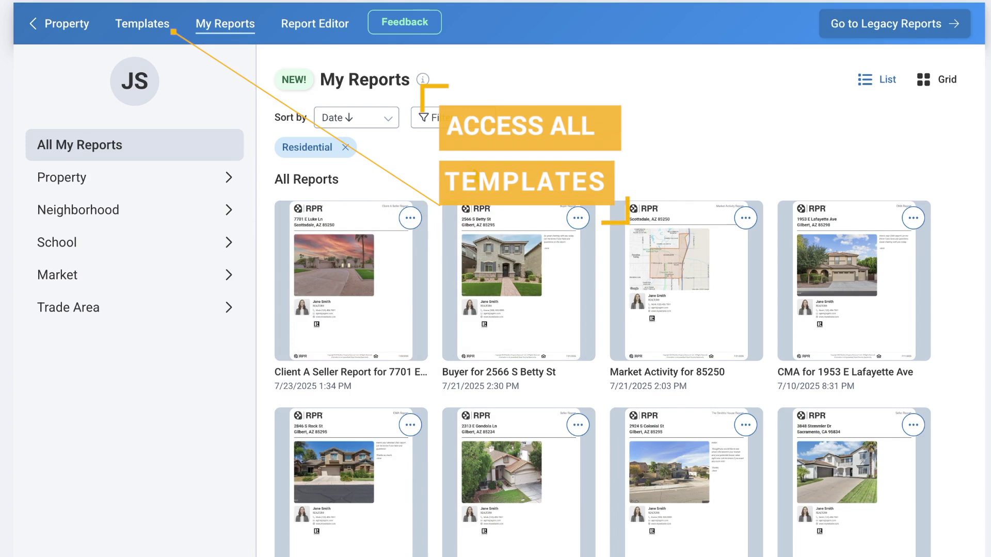
pyautogui.click(146, 25)
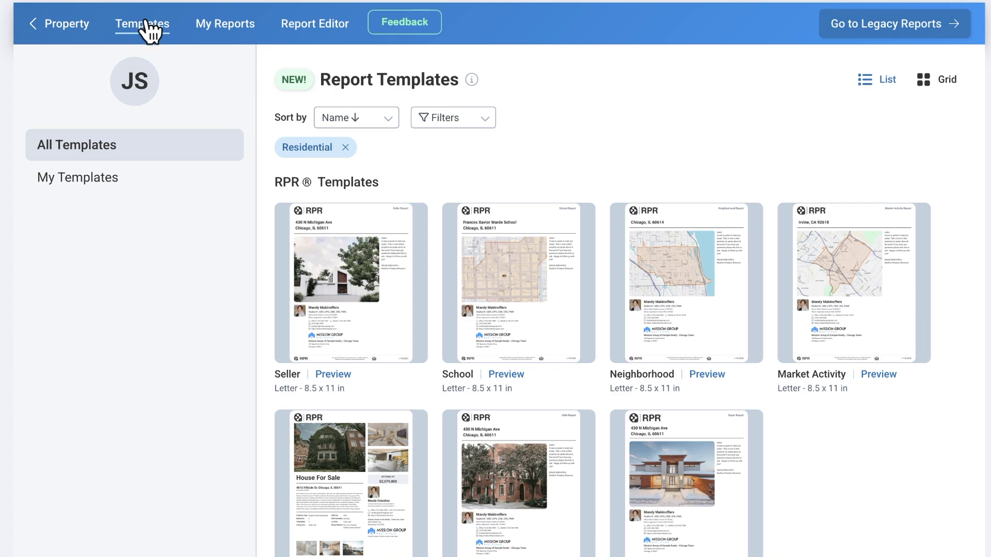
# Open and close the real estate type filters on Templates and My Reports
pyautogui.click(476, 124)
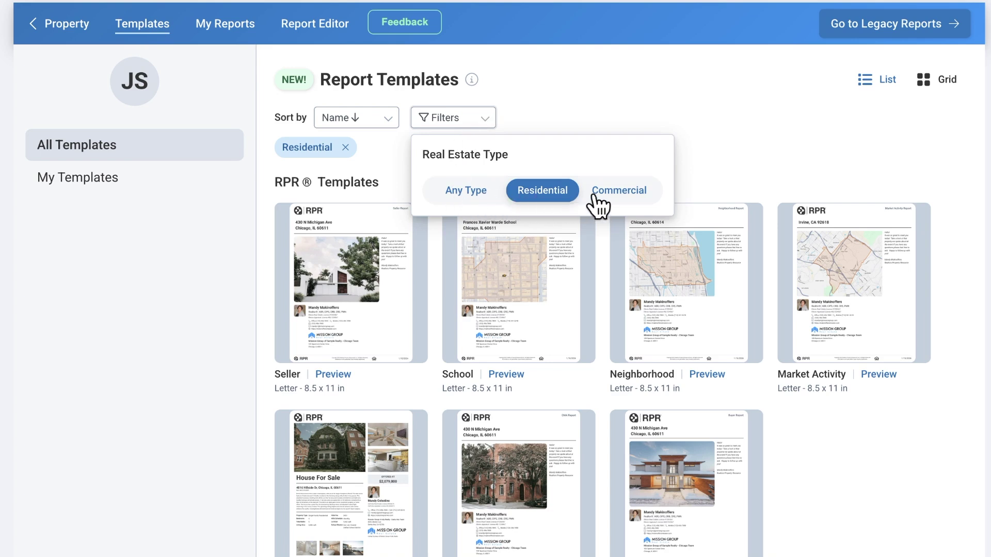
pyautogui.click(478, 199)
pyautogui.click(241, 30)
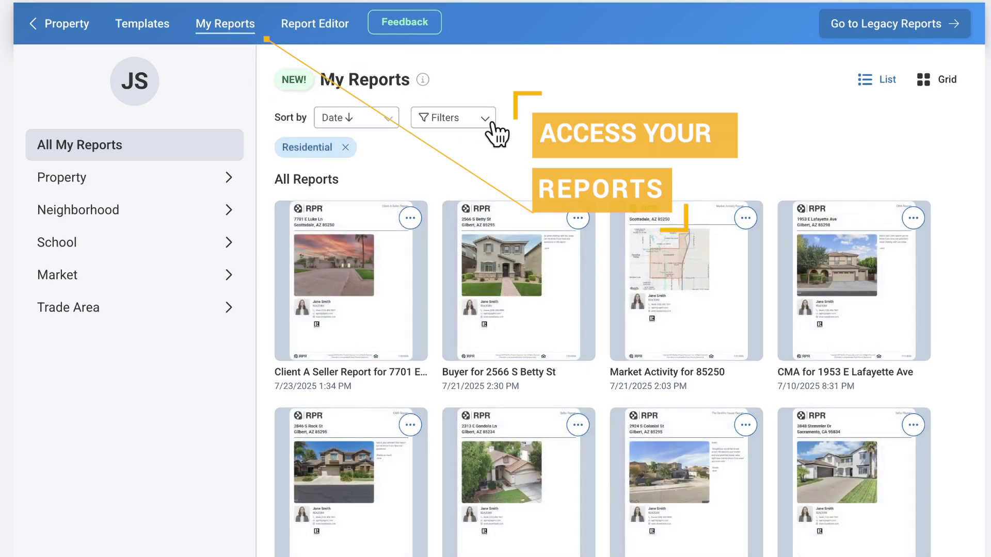
pyautogui.click(483, 120)
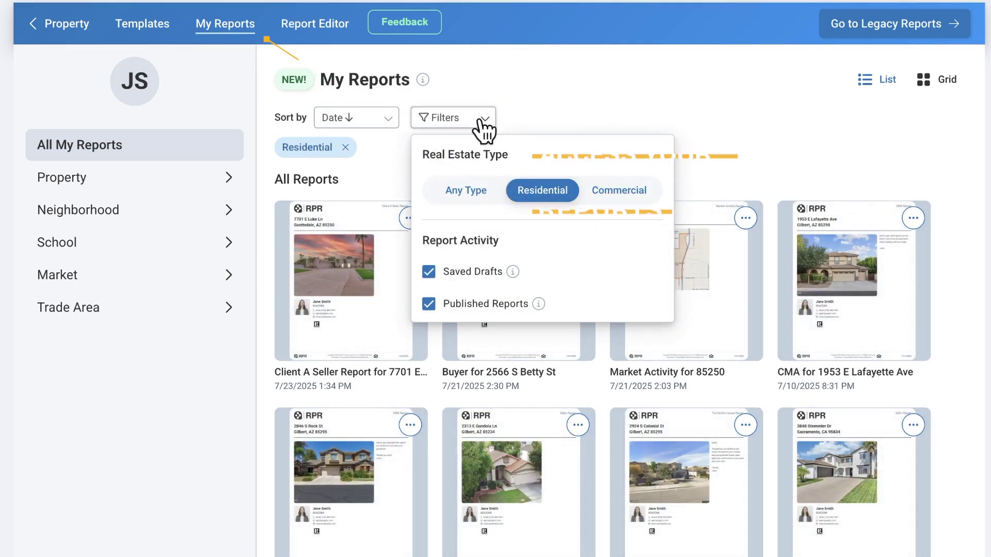
pyautogui.click(655, 124)
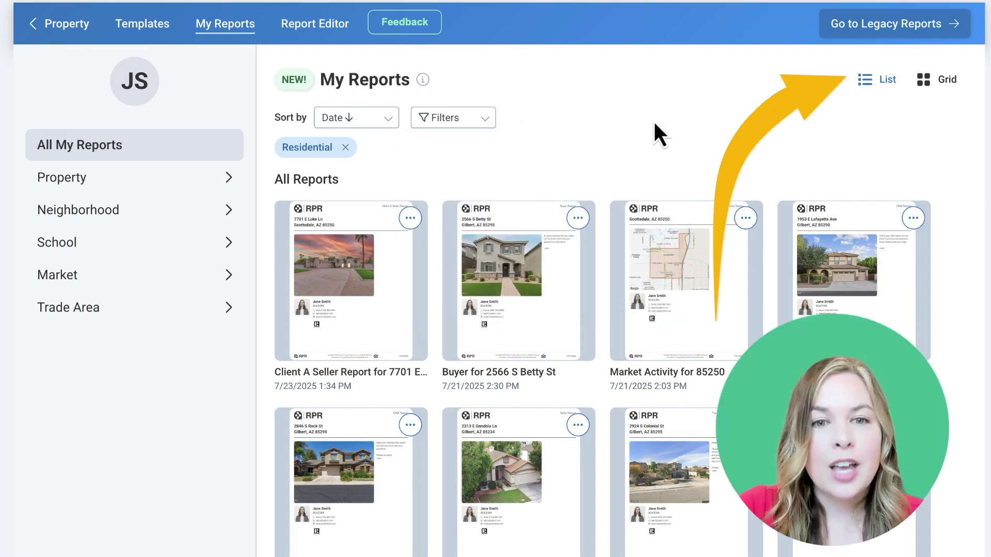
# List My Reports as a table of property reports and reopen the Client A Seller Report for editing
pyautogui.click(866, 81)
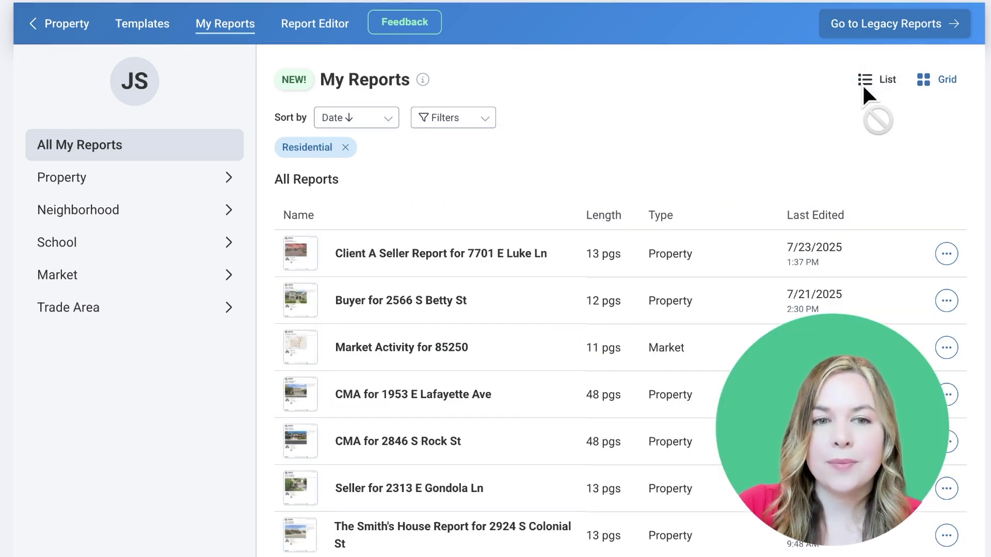
pyautogui.click(174, 181)
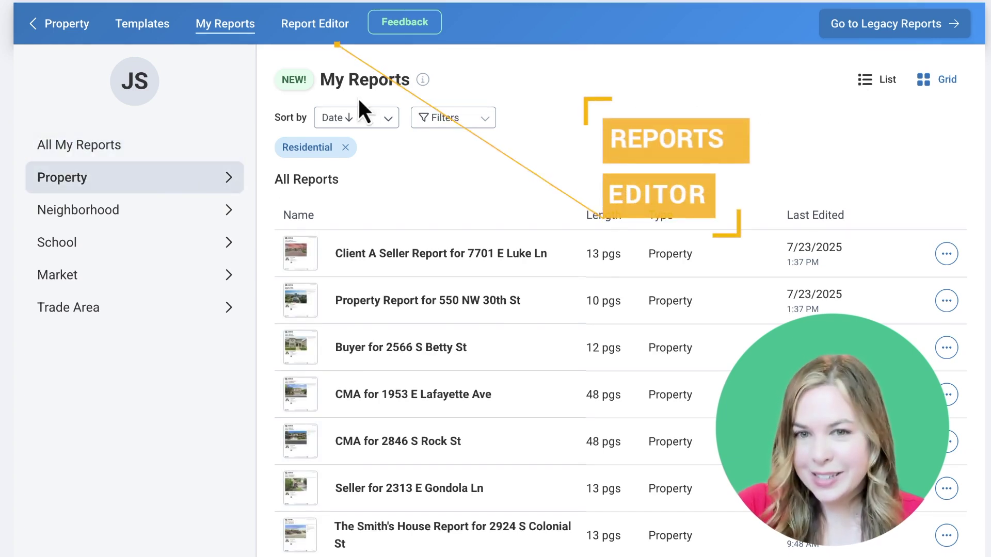
pyautogui.click(323, 31)
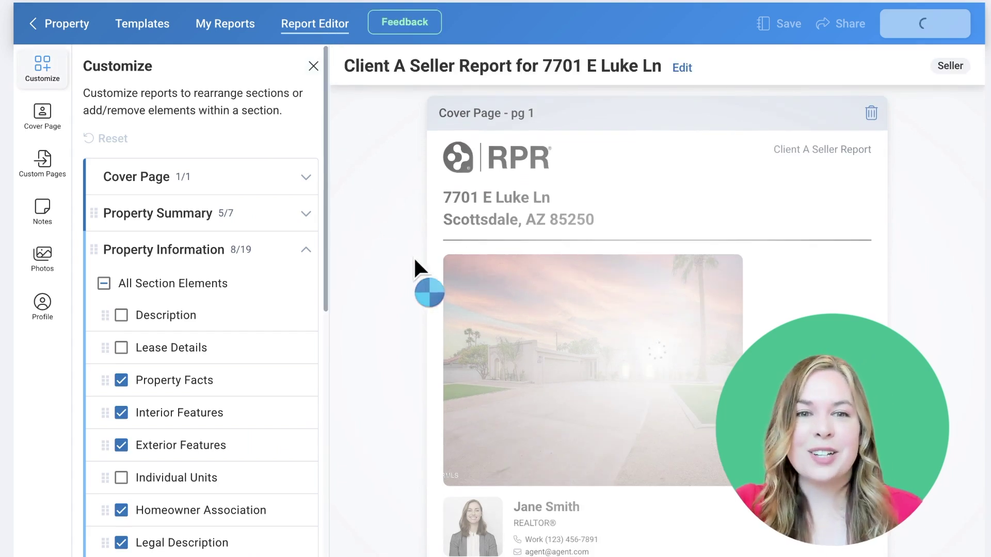